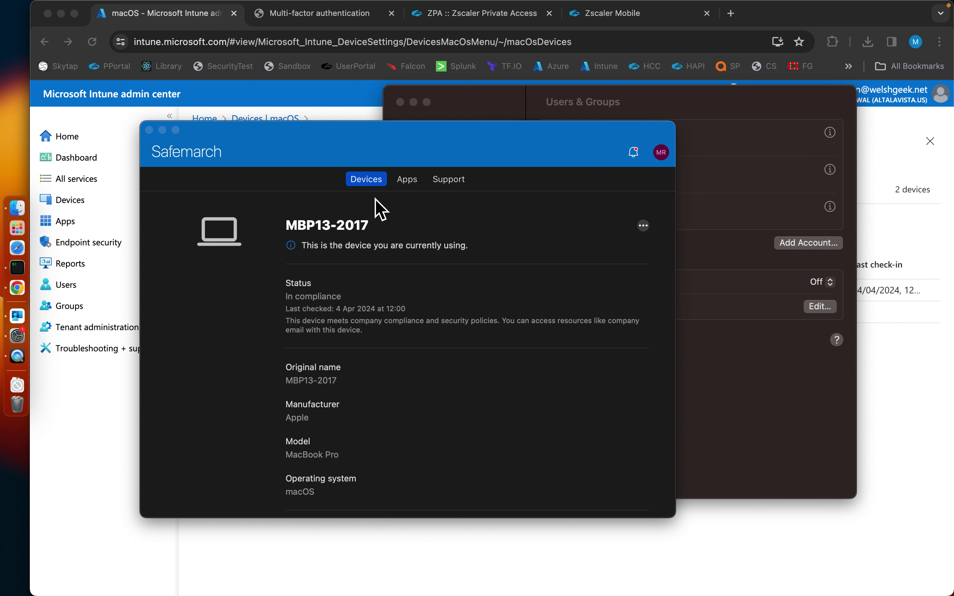
Run a Check status compliance check for the Mac MBP13-2017 in Company Portal's Devices tab.
click(371, 149)
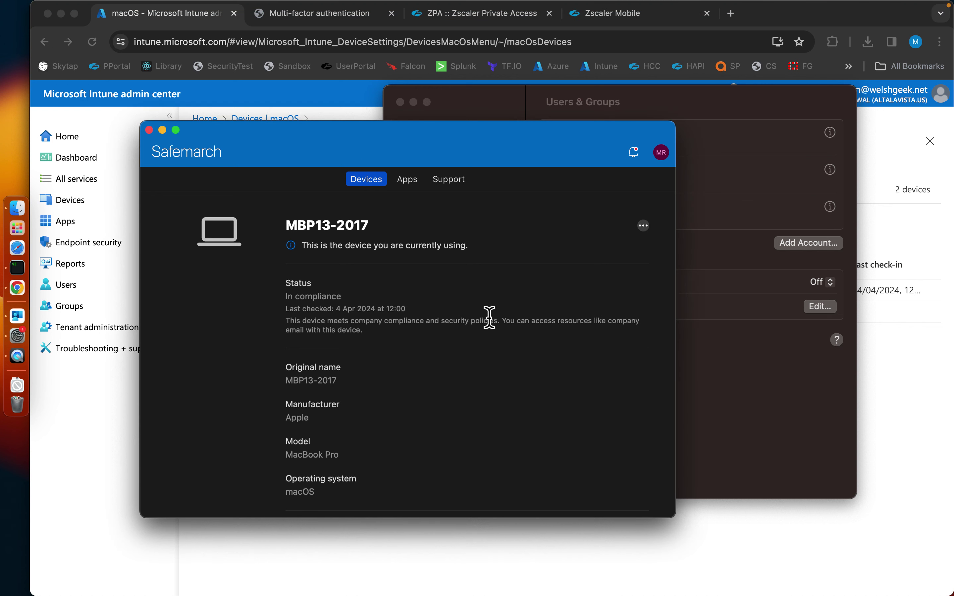
click(539, 565)
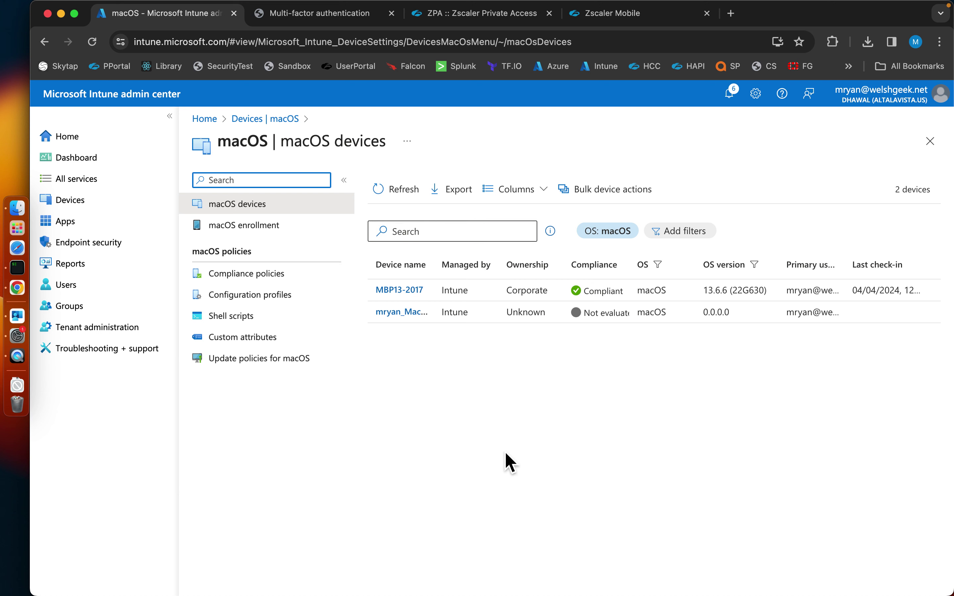
key(super+Tab)
click(644, 225)
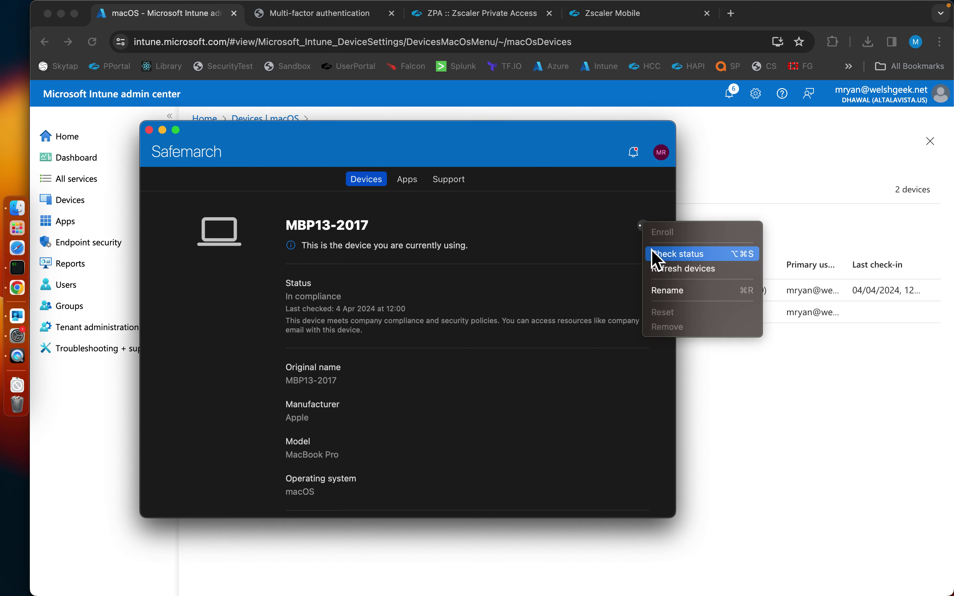
click(654, 255)
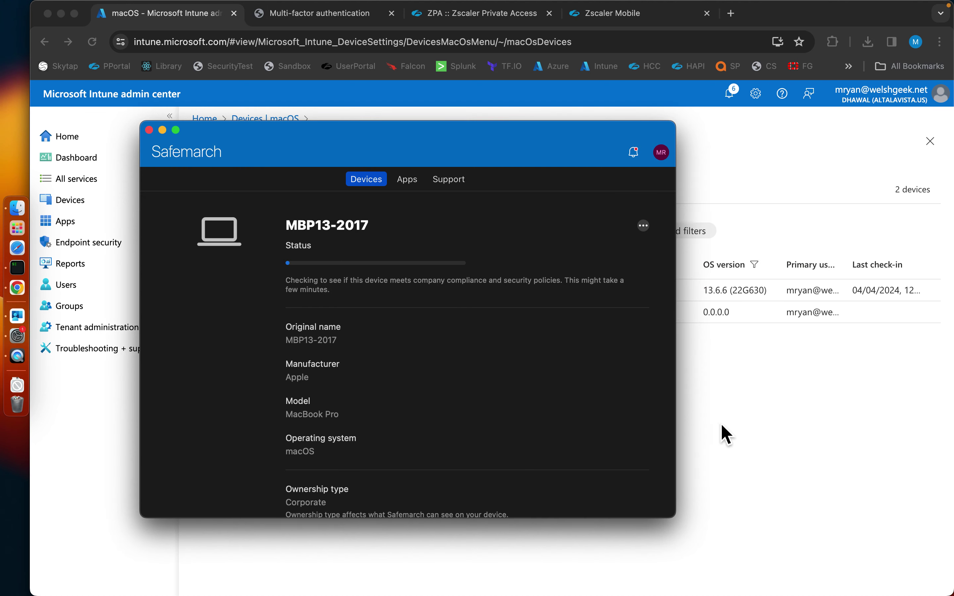
Open the KerberosSSO macOS profile and review its All Users and All Devices assignments.
click(762, 166)
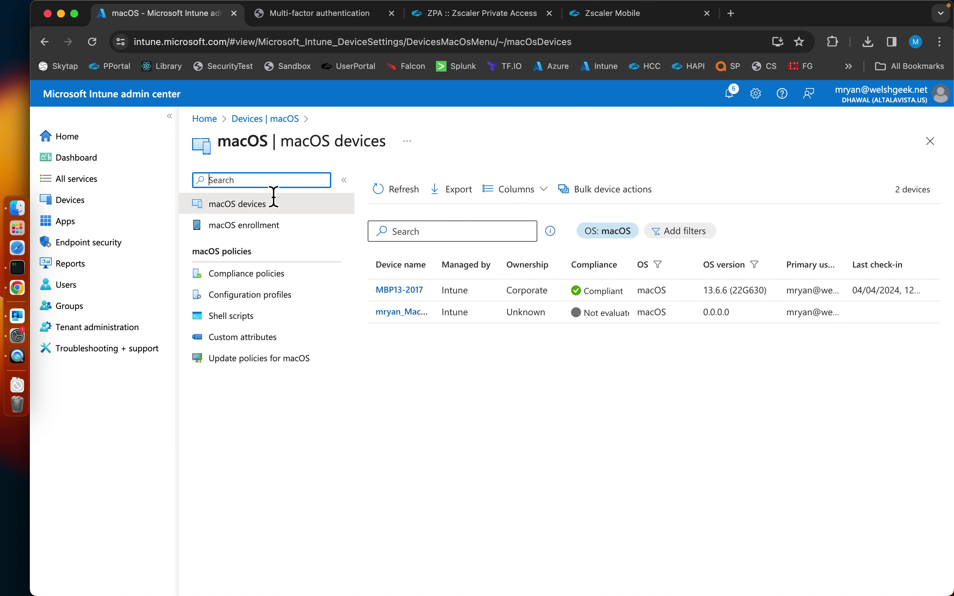
click(256, 296)
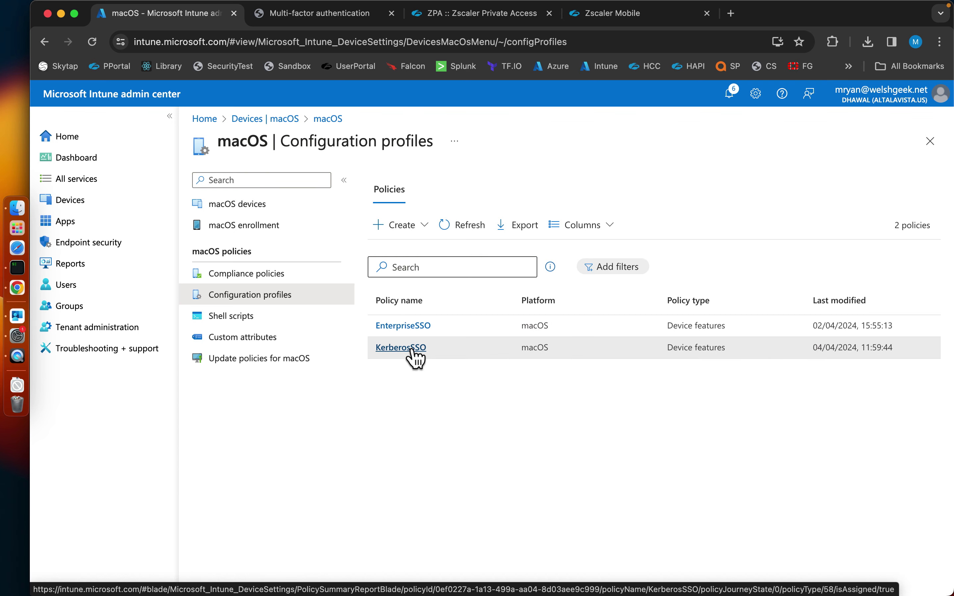
click(409, 350)
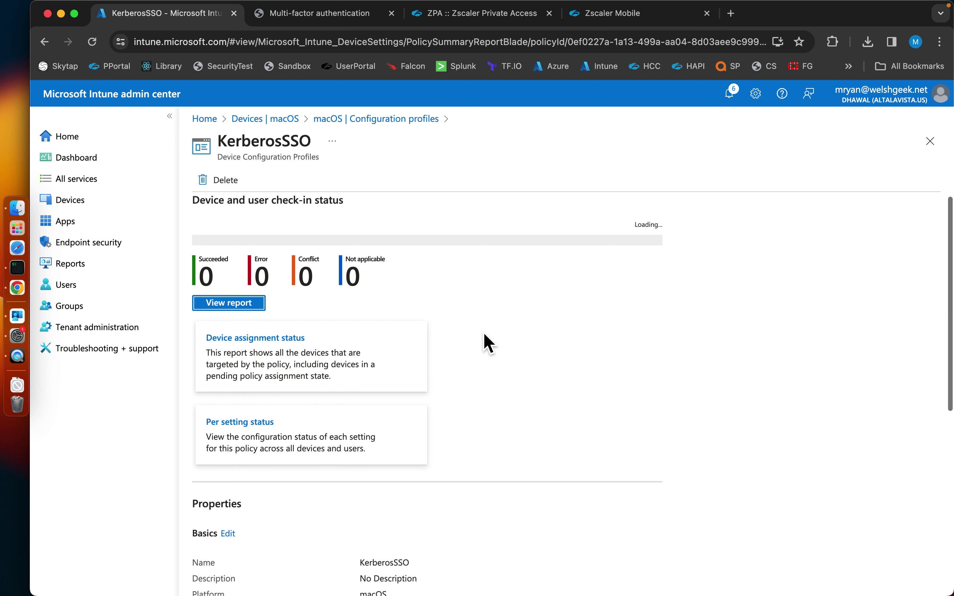
scroll(489, 343, down, 7)
scroll(489, 344, down, 2)
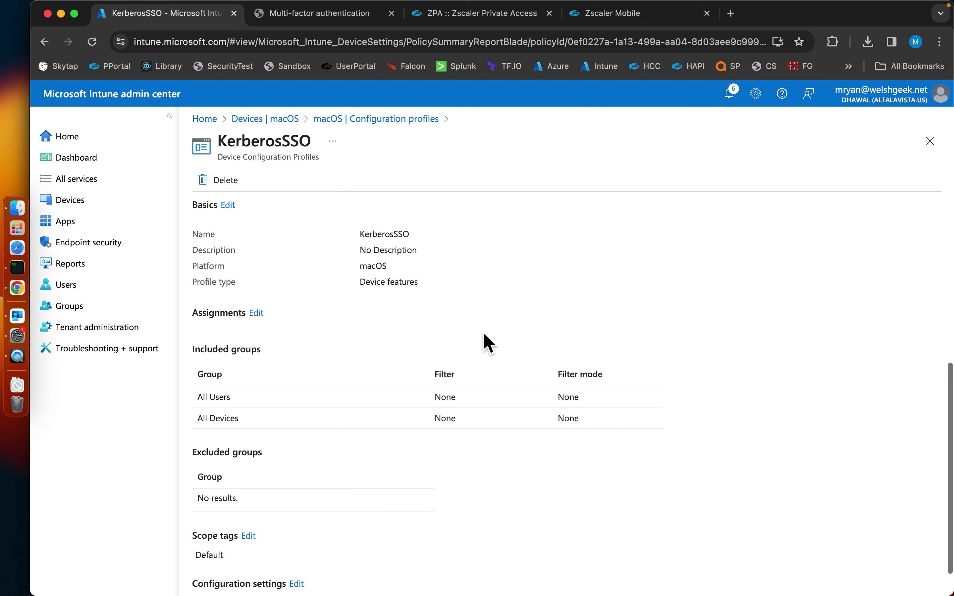
scroll(467, 546, down, 1)
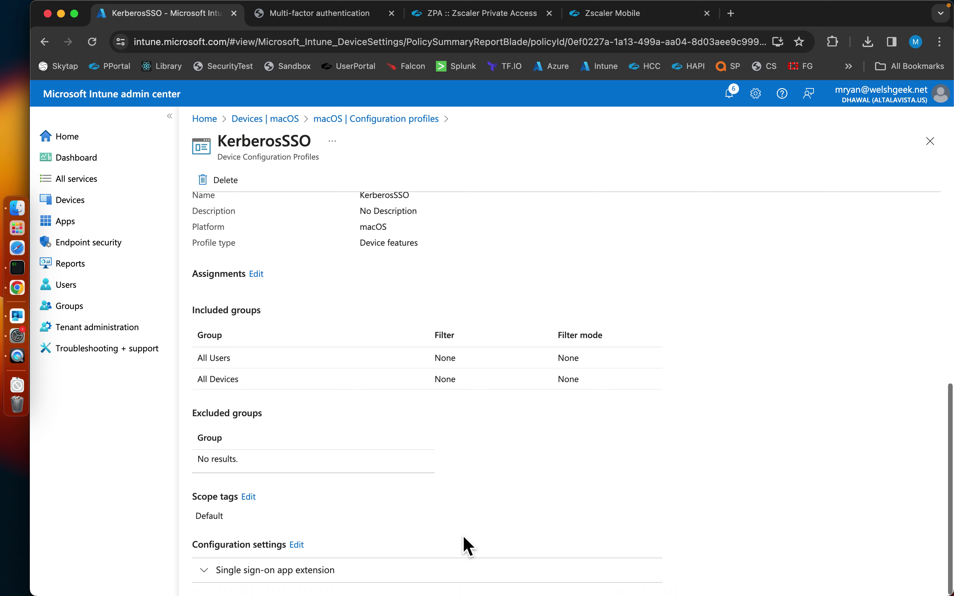
Expand Single sign-on app extension, highlight realm WELSHGEEK.NET and the autologon domain, then view bundle IDs.
click(308, 571)
scroll(300, 570, down, 10)
scroll(299, 569, up, 4)
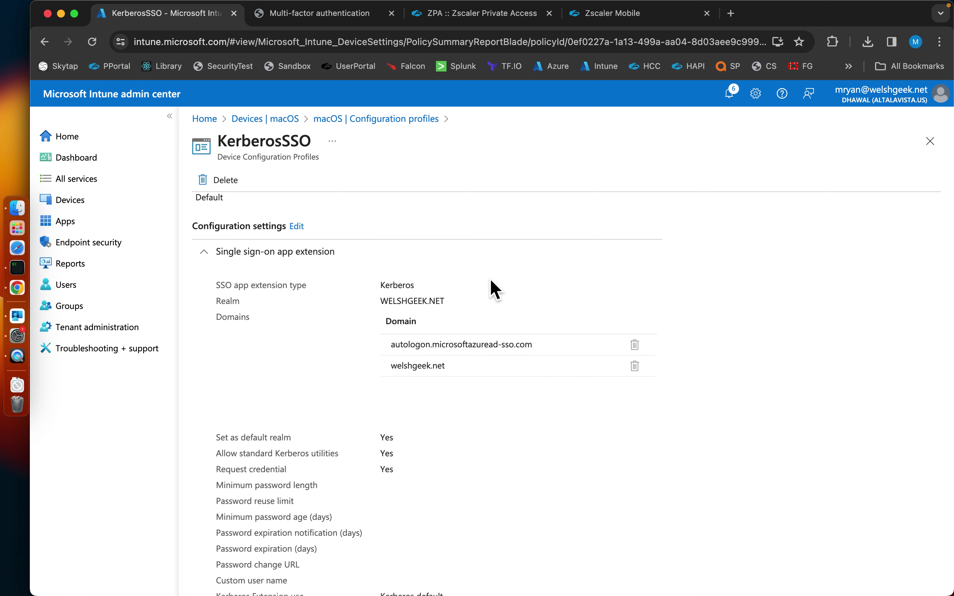
drag(383, 305, 473, 314)
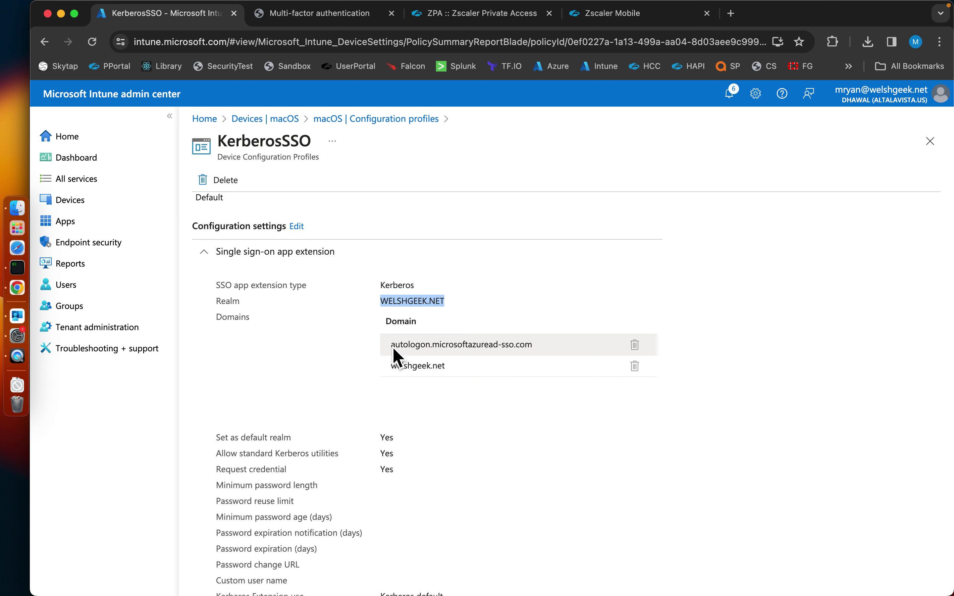
drag(392, 348, 555, 352)
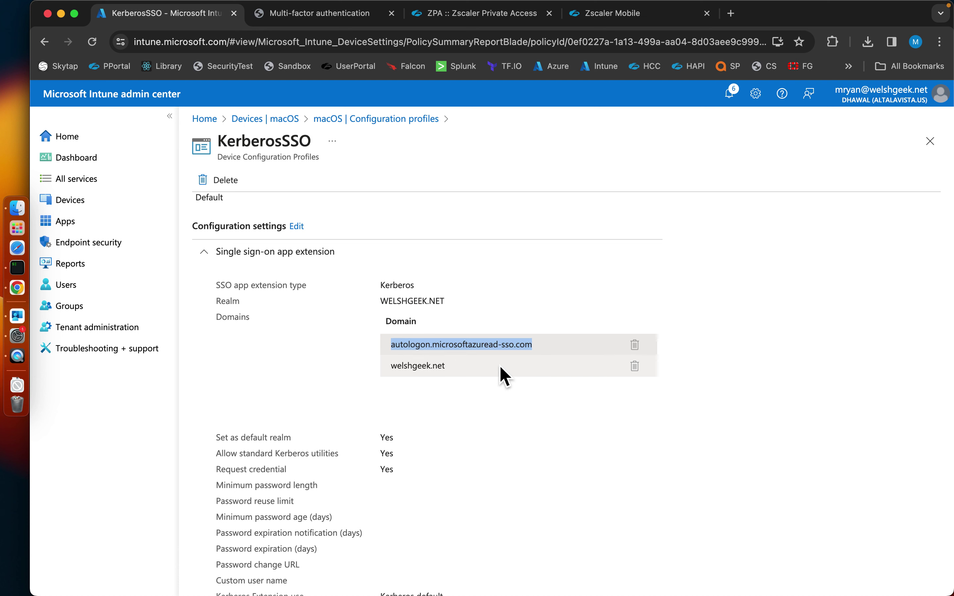
scroll(500, 375, down, 3)
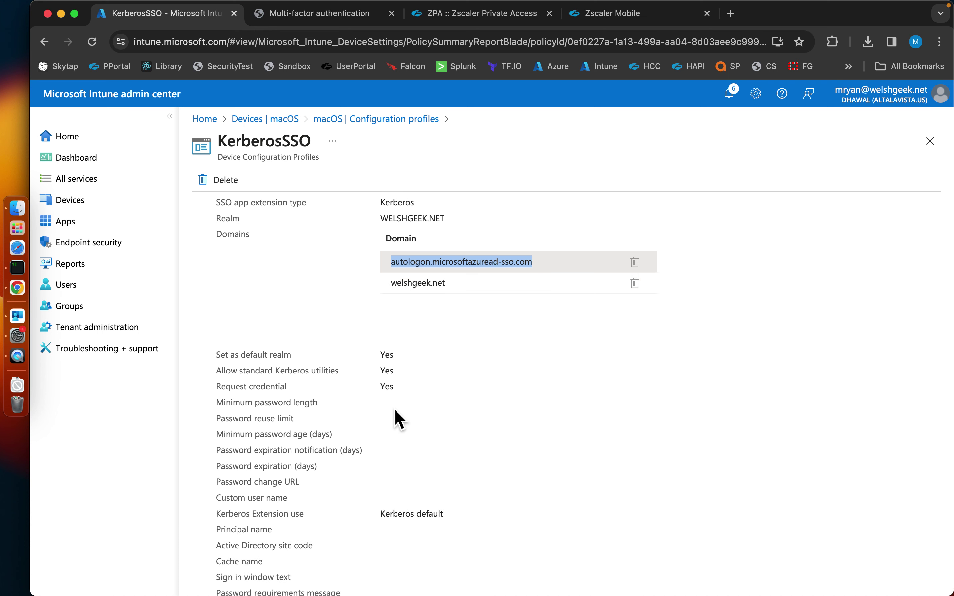
scroll(396, 388, down, 3)
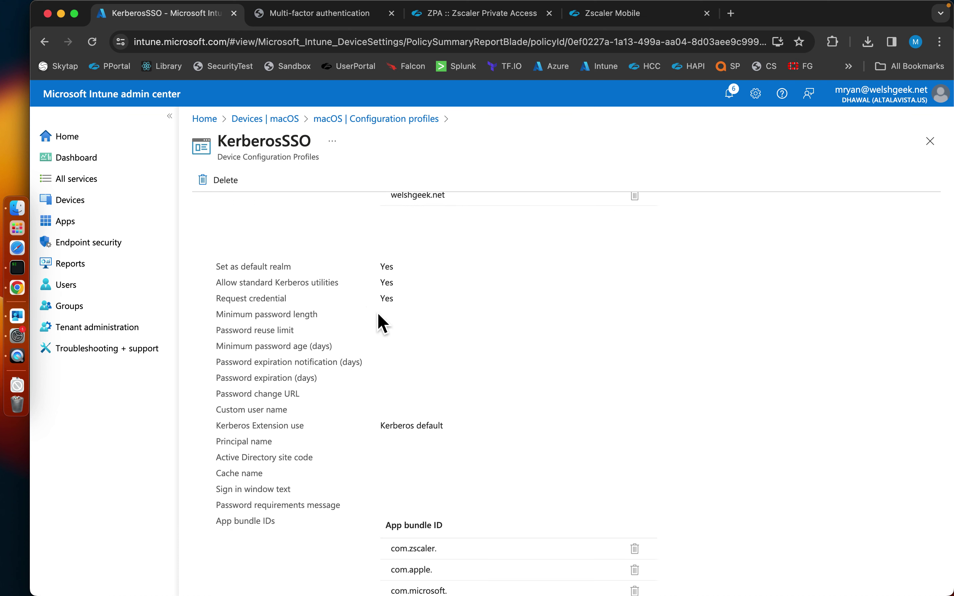
scroll(445, 315, down, 3)
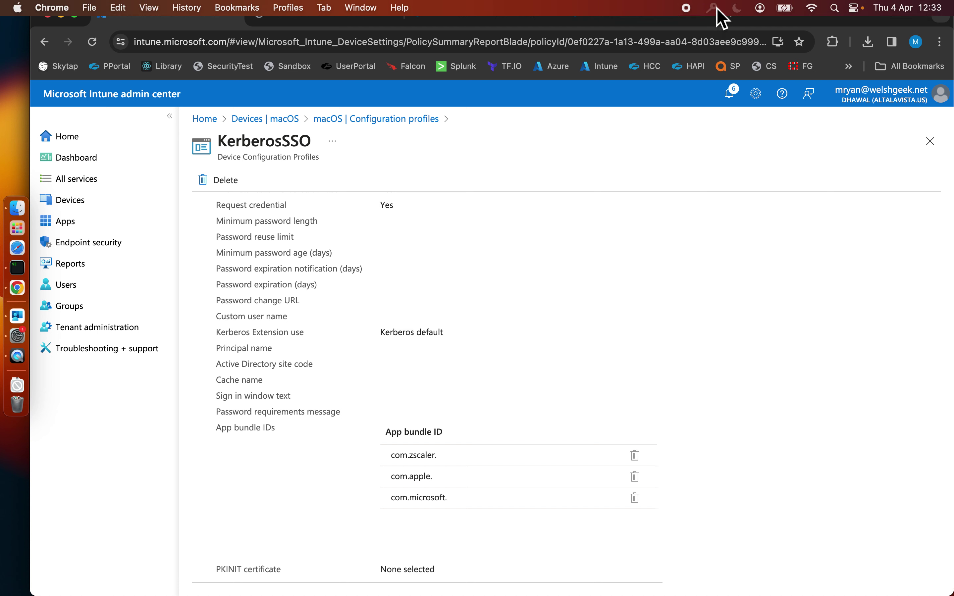
Raise the WELSHGEEK.NET Kerberos sign-in prompt, cancel it, then open Privacy & Security.
click(717, 9)
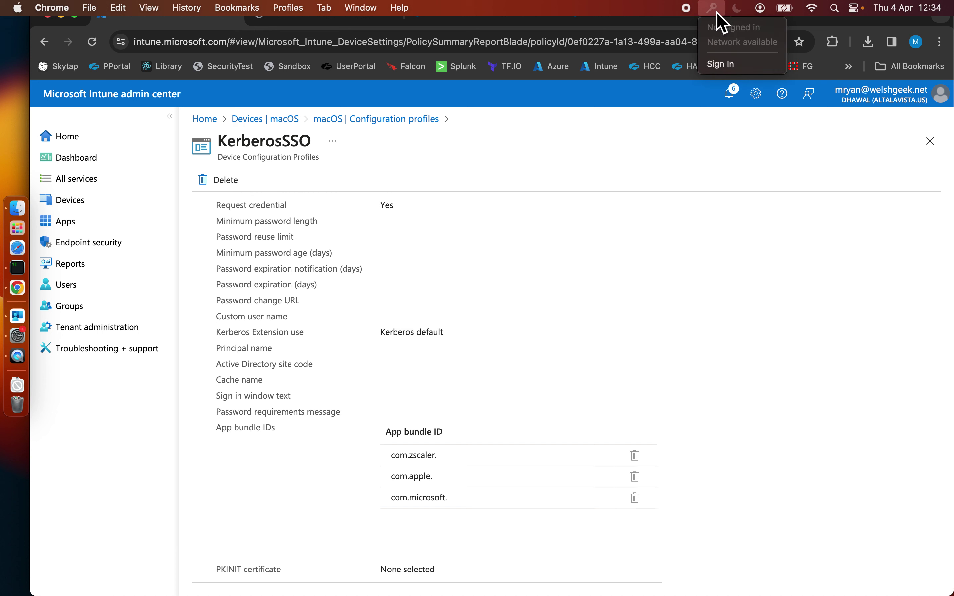
click(726, 66)
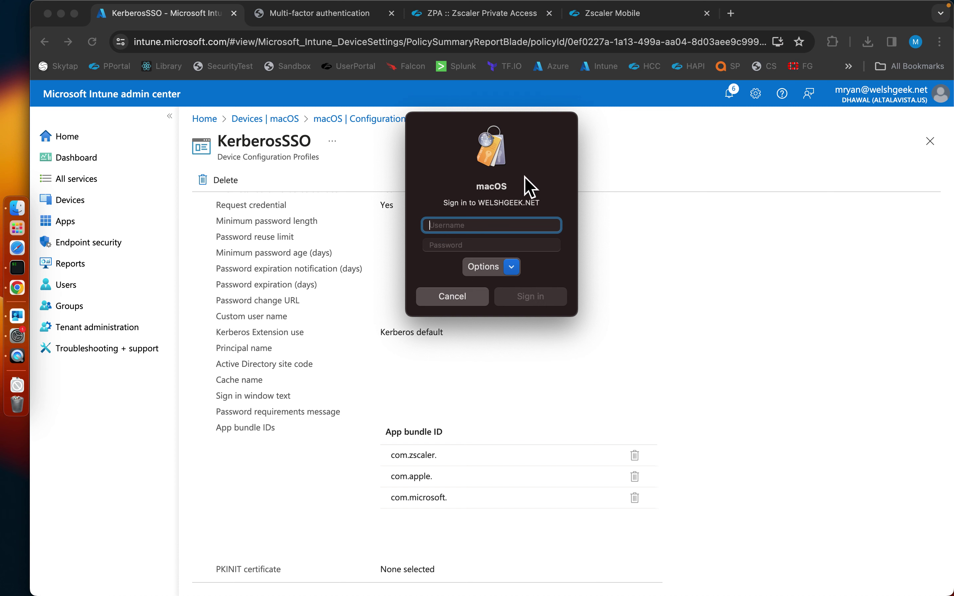
key(super+Tab)
key(super+Tab)
key(super+Tab)
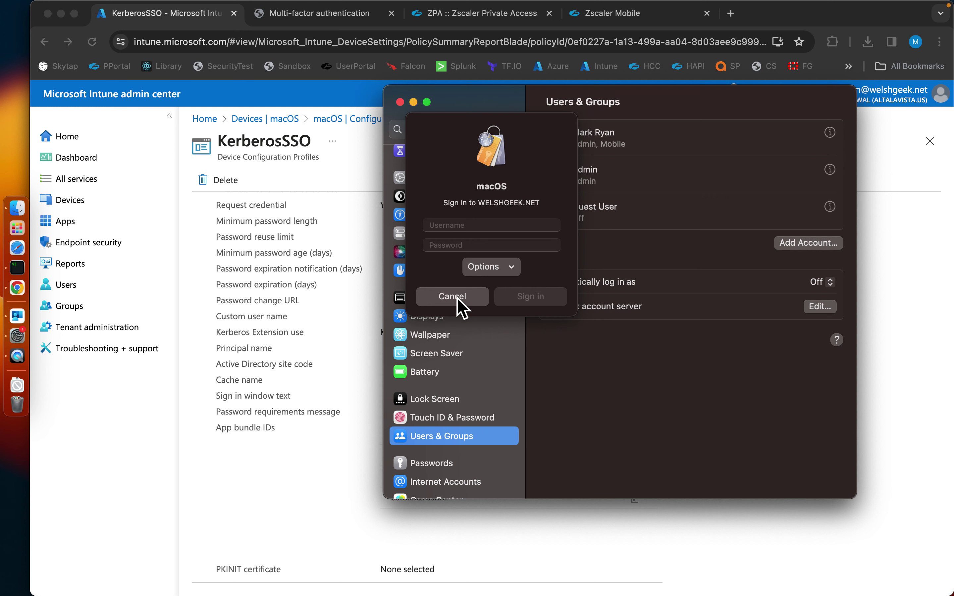
click(458, 298)
click(457, 436)
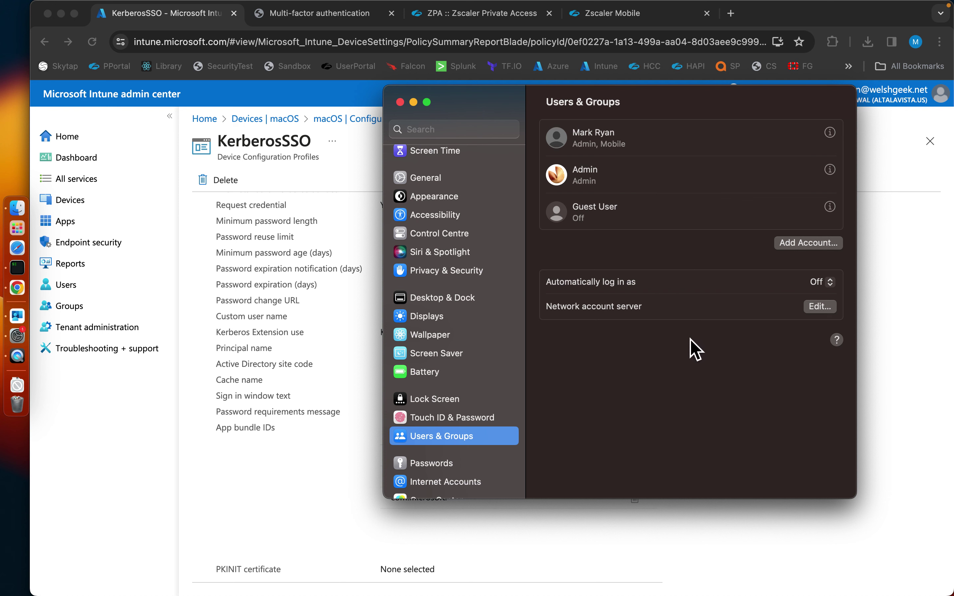
click(471, 272)
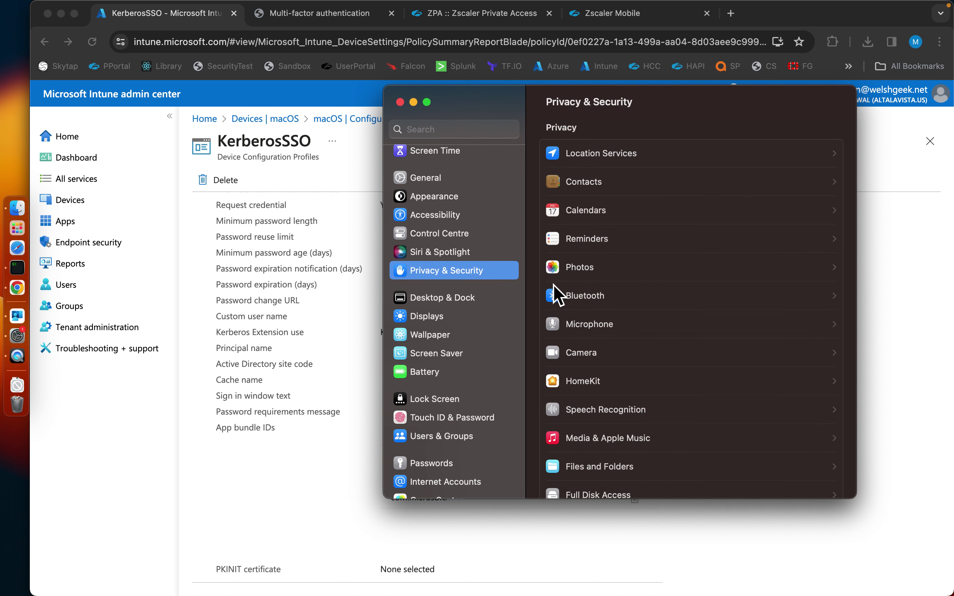
Open the installed Profiles list and inspect the Management Profile's details.
scroll(724, 398, down, 10)
click(624, 447)
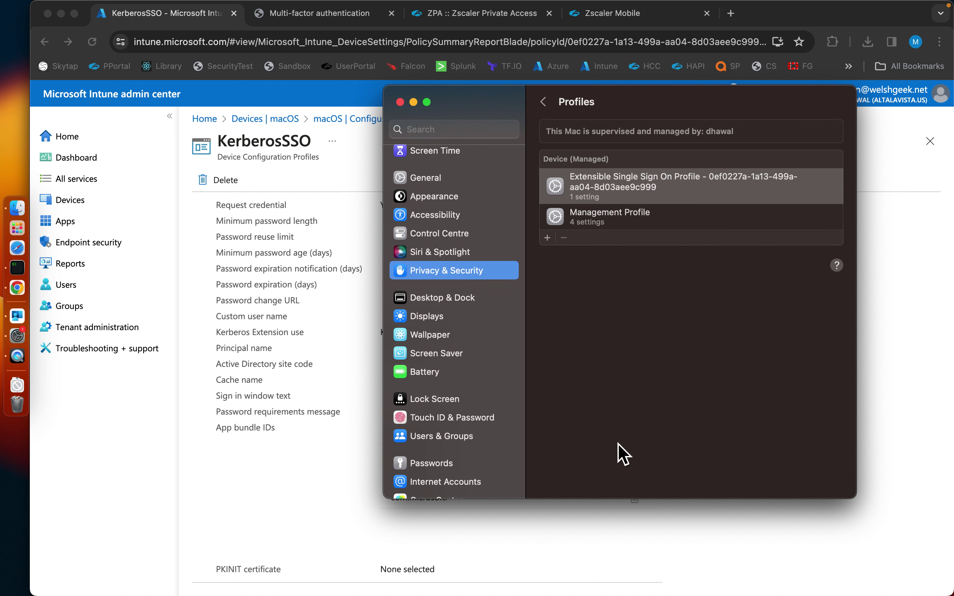
click(631, 221)
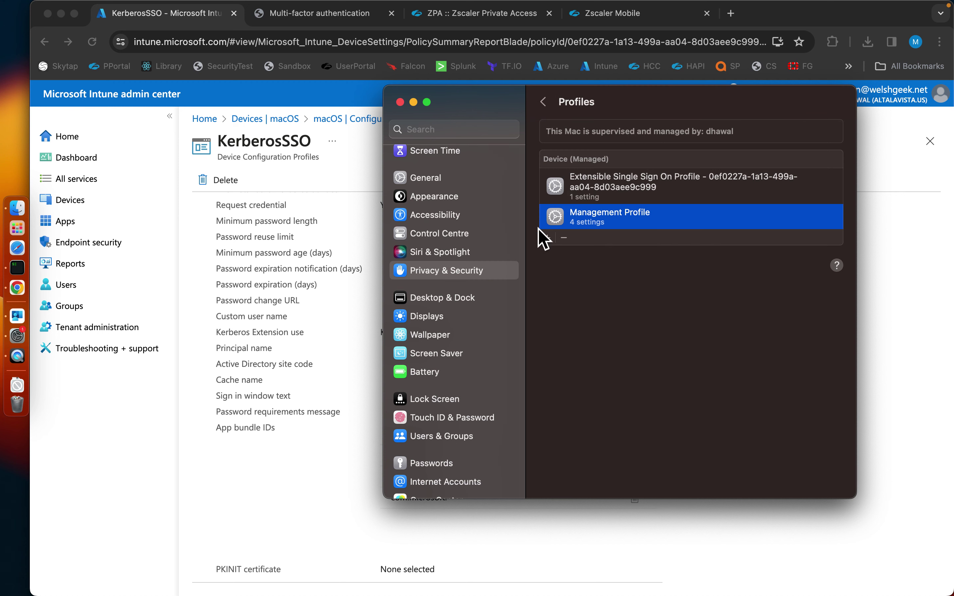
double_click(564, 217)
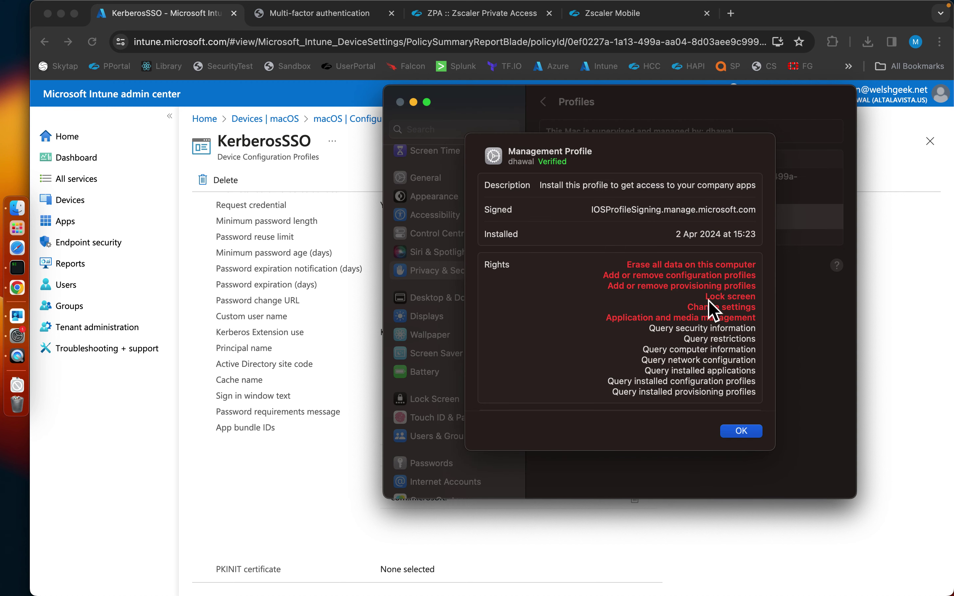
click(740, 435)
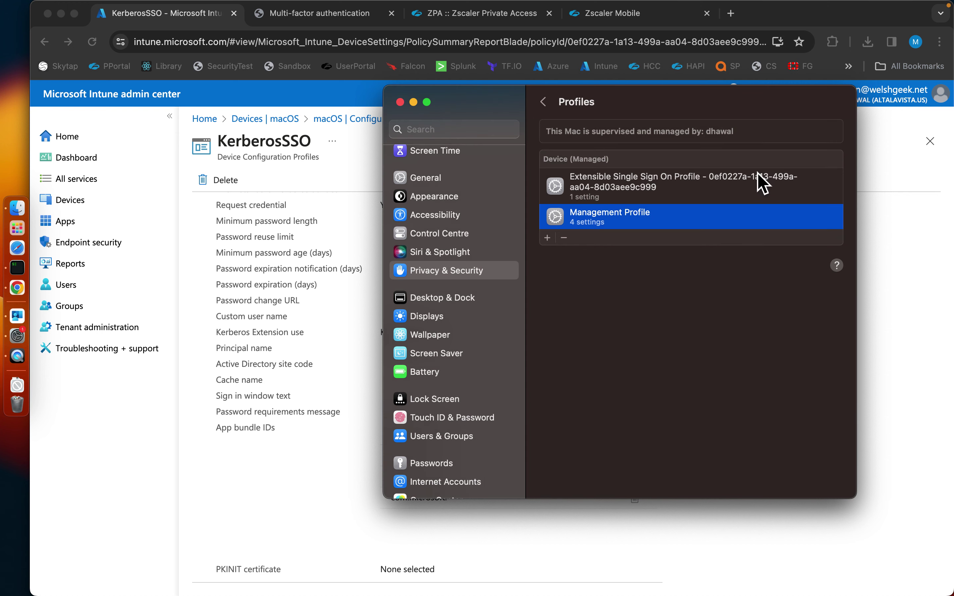
Inspect the Extensible Single Sign On Profile's realm WELSHGEEK.NET and hosts, then close it.
click(758, 177)
double_click(757, 178)
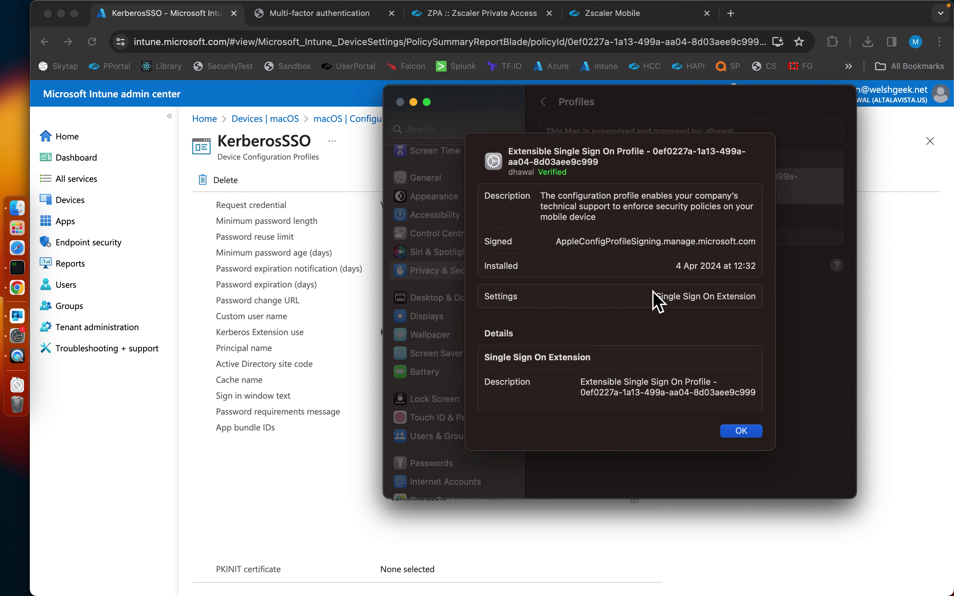
scroll(655, 331, up, 1)
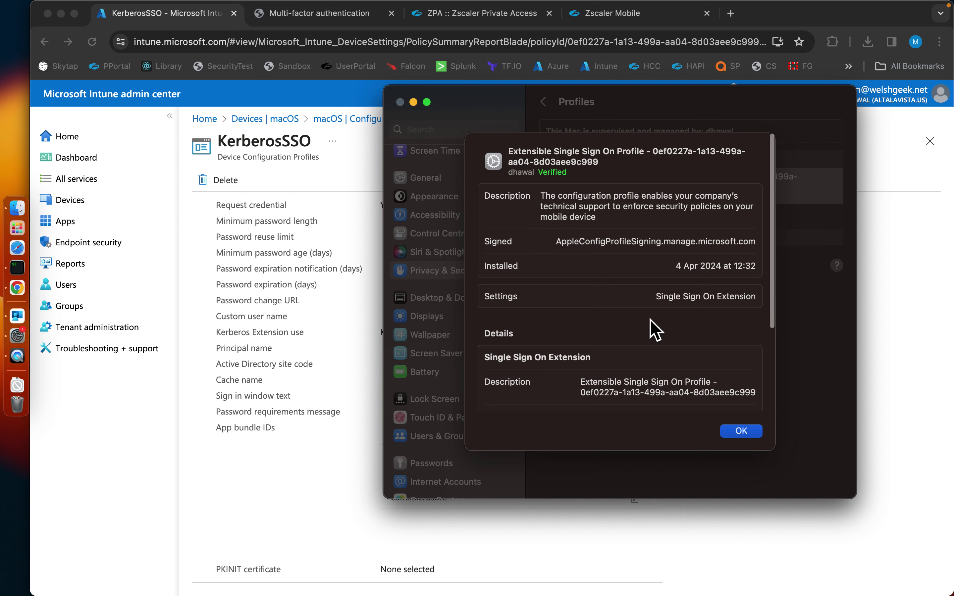
scroll(655, 331, down, 5)
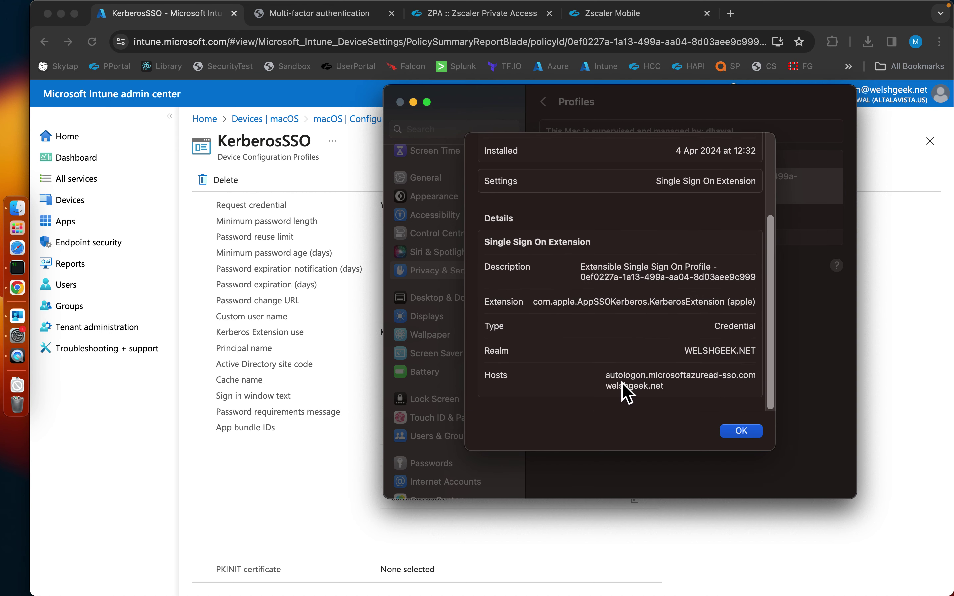
click(745, 434)
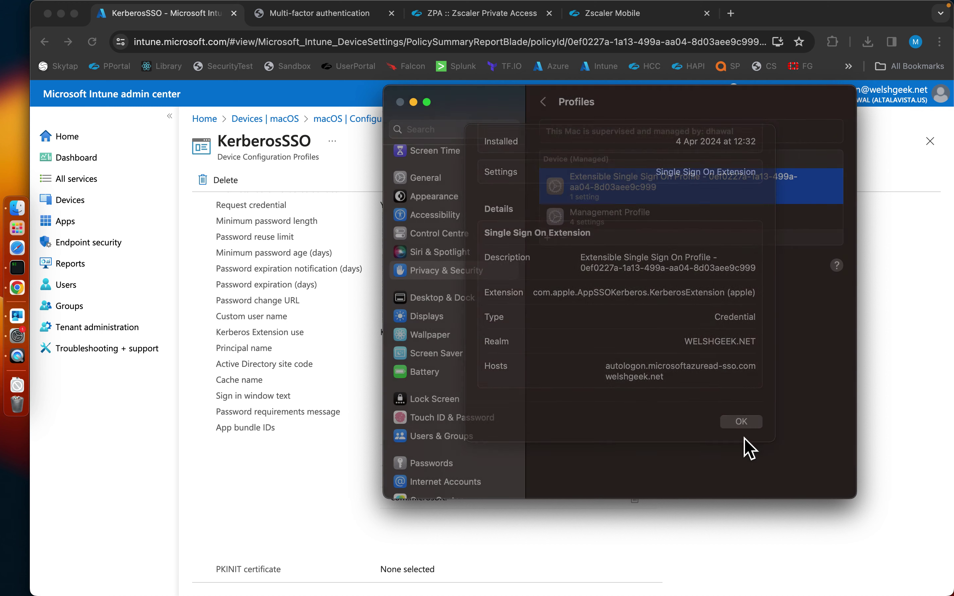
Sign in to WELSHGEEK.NET from the Kerberos menu with the account password and confirm credential availability.
click(713, 7)
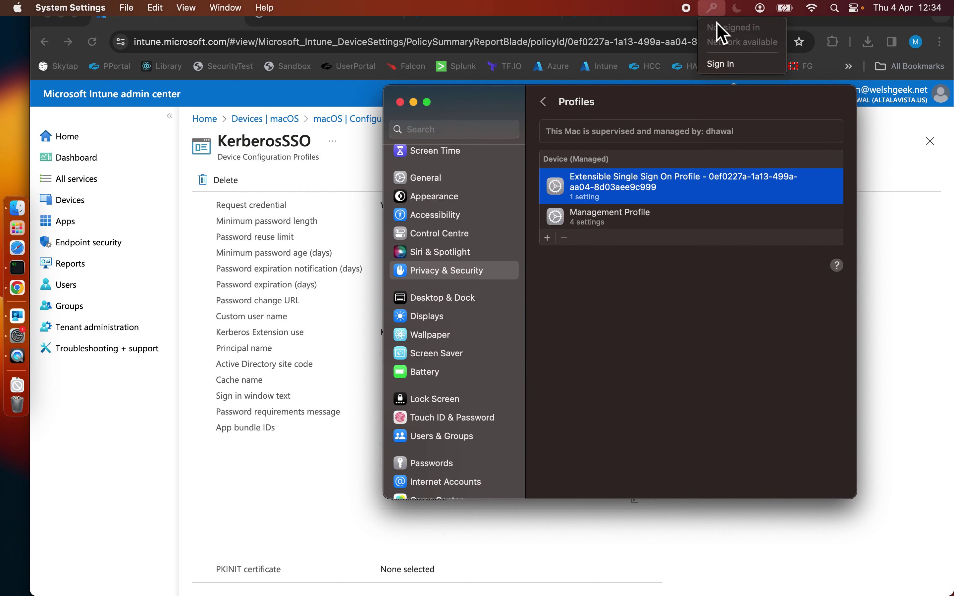
click(725, 65)
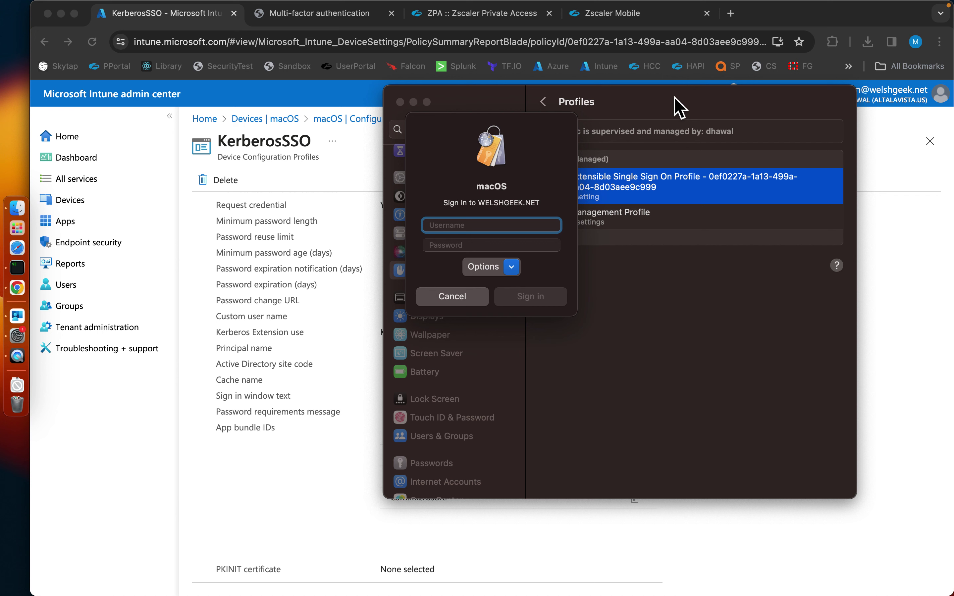
key(Tab)
text(•••)
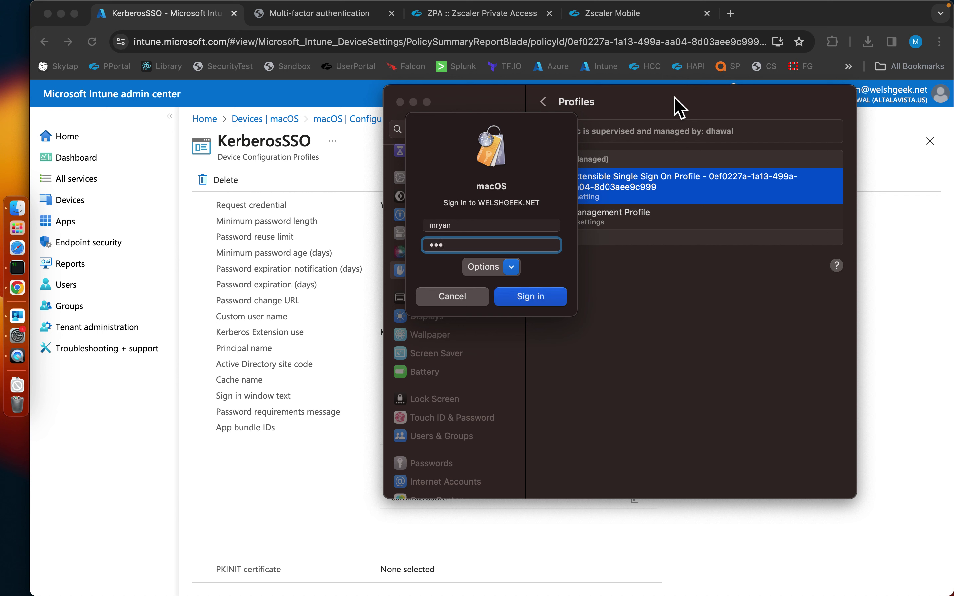
text(••••)
key(Return)
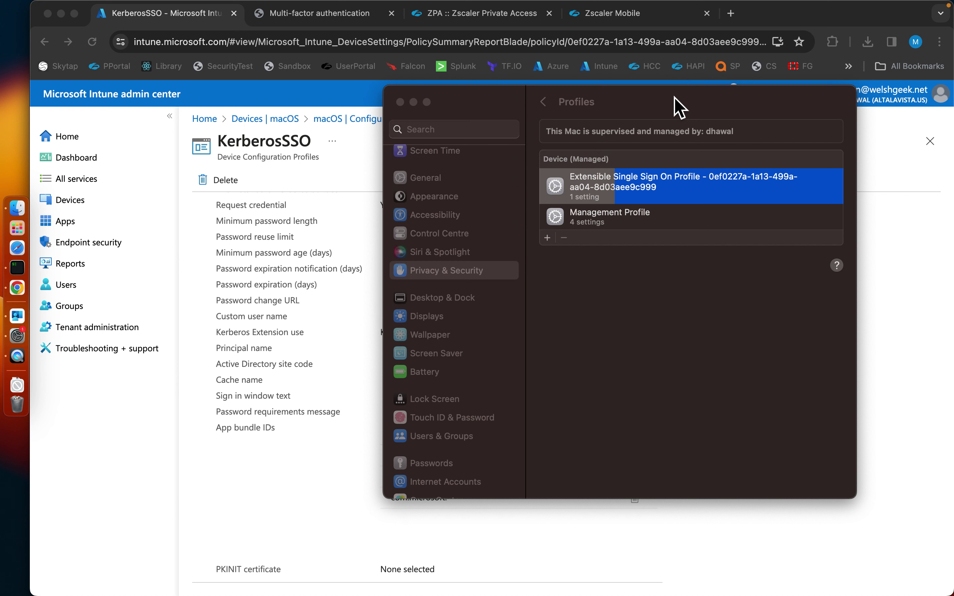
click(712, 9)
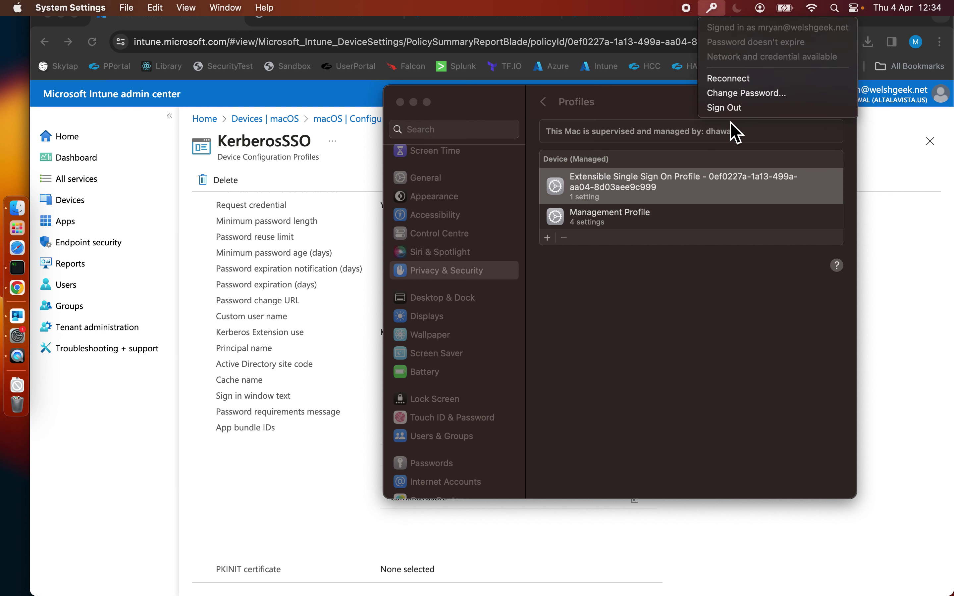
key(super+Tab)
key(super+Tab)
key(super+Tab)
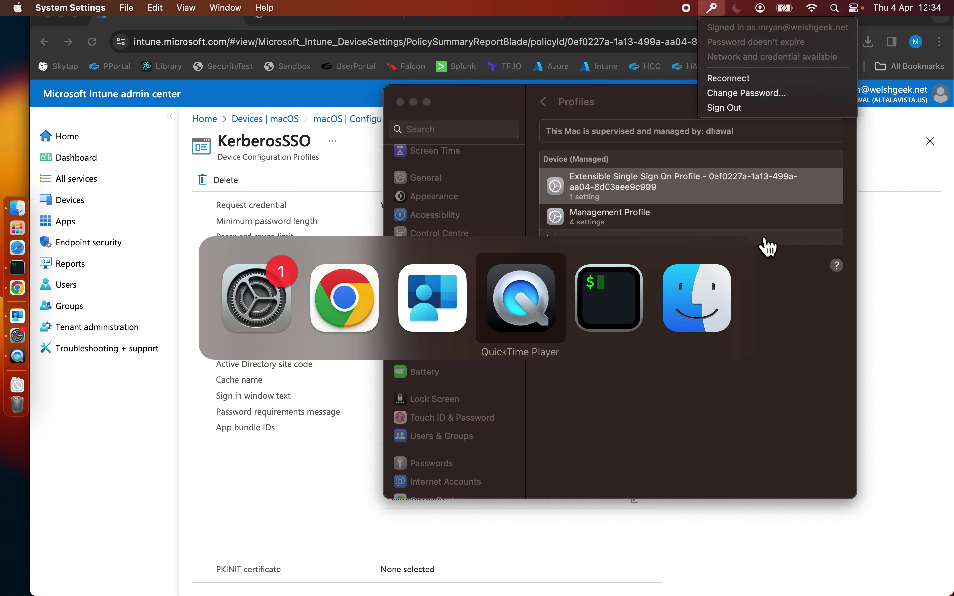
Run klist in iTerm2 to show the krbtgt/WELSHGEEK.NET ticket valid until 22:34.
key(super+Tab)
text(k)
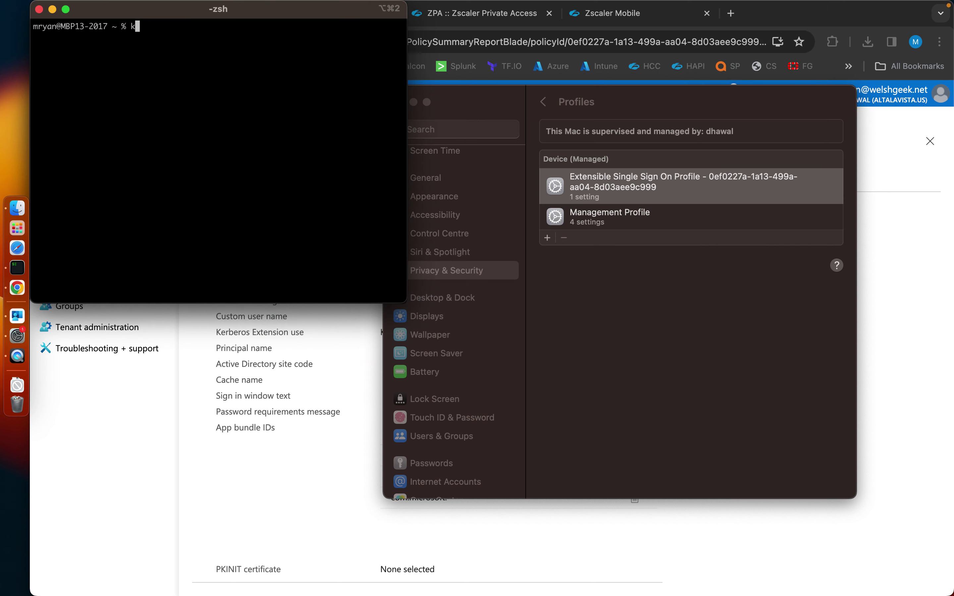
text(list)
key(Return)
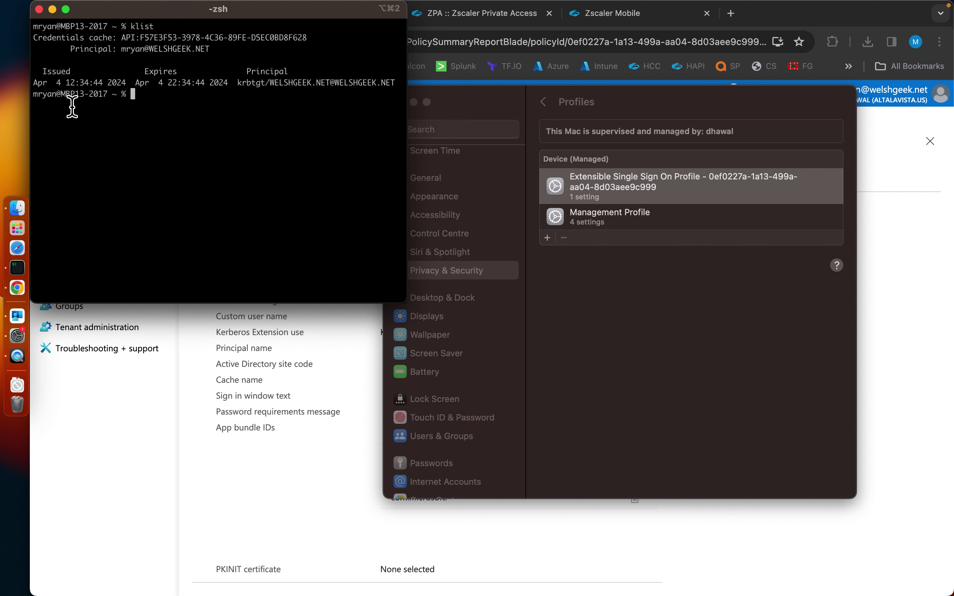
mouse_move(909, 5)
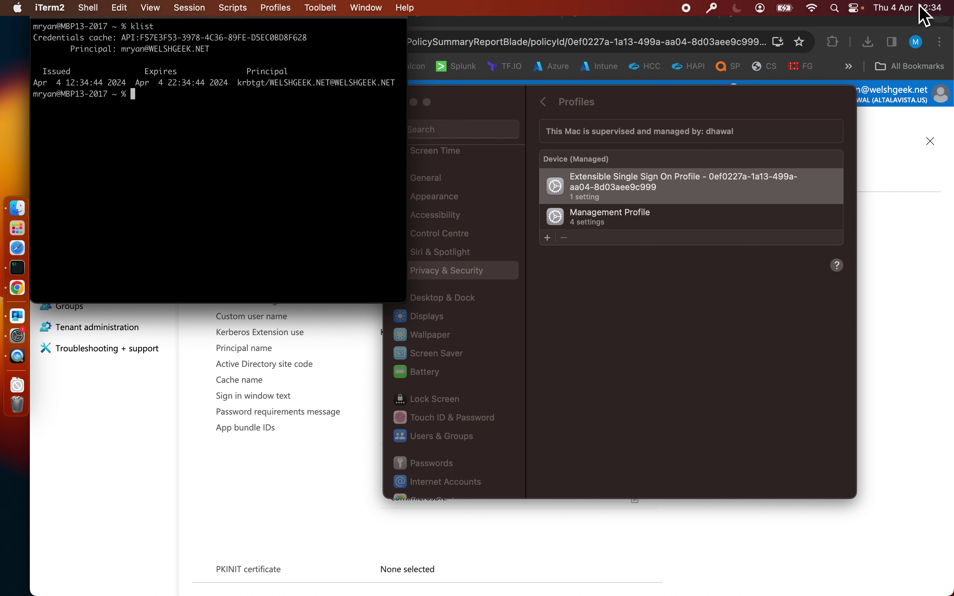
Bring the Intune KerberosSSO page in Chrome back to the front.
click(597, 359)
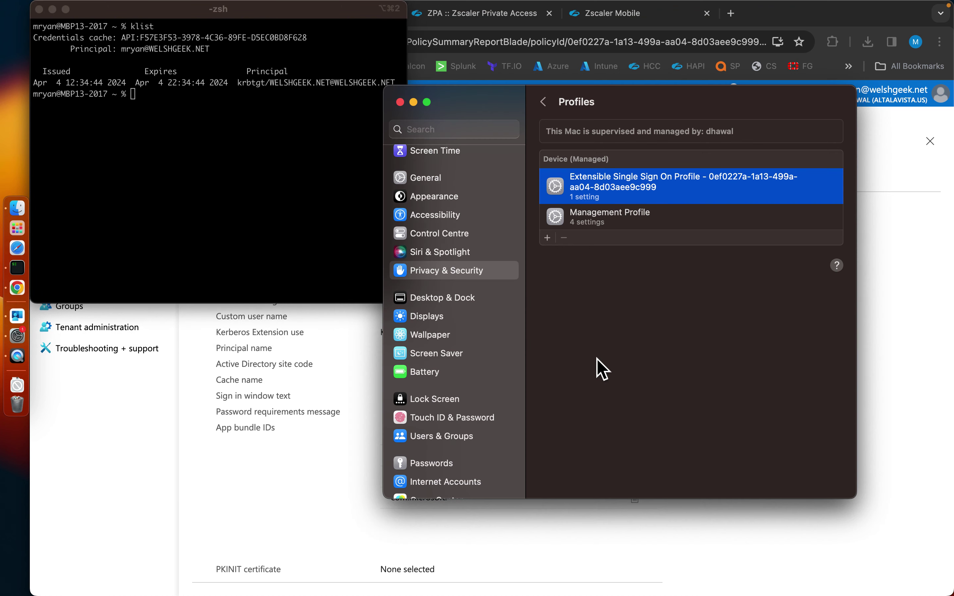
click(570, 537)
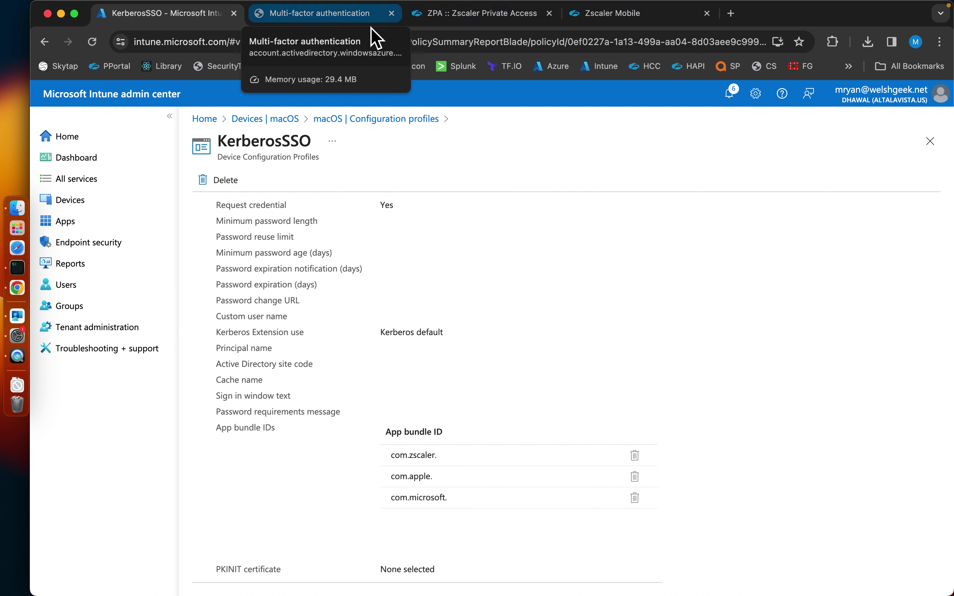
click(344, 16)
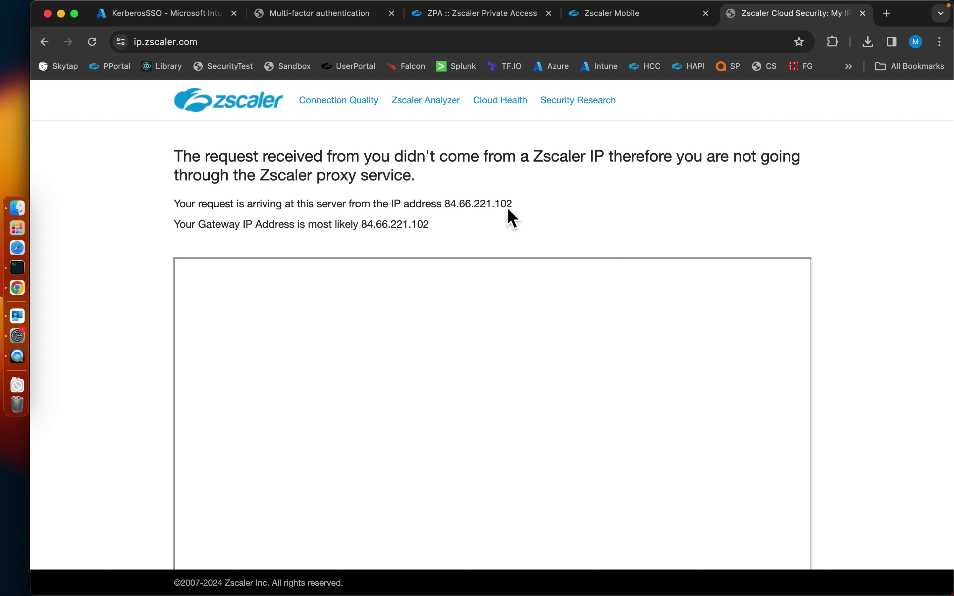
Check public IP 84.66.221.102 on ip.zscaler.com against trusted range 84.66.221.0/24, then close that tab.
drag(447, 209, 522, 215)
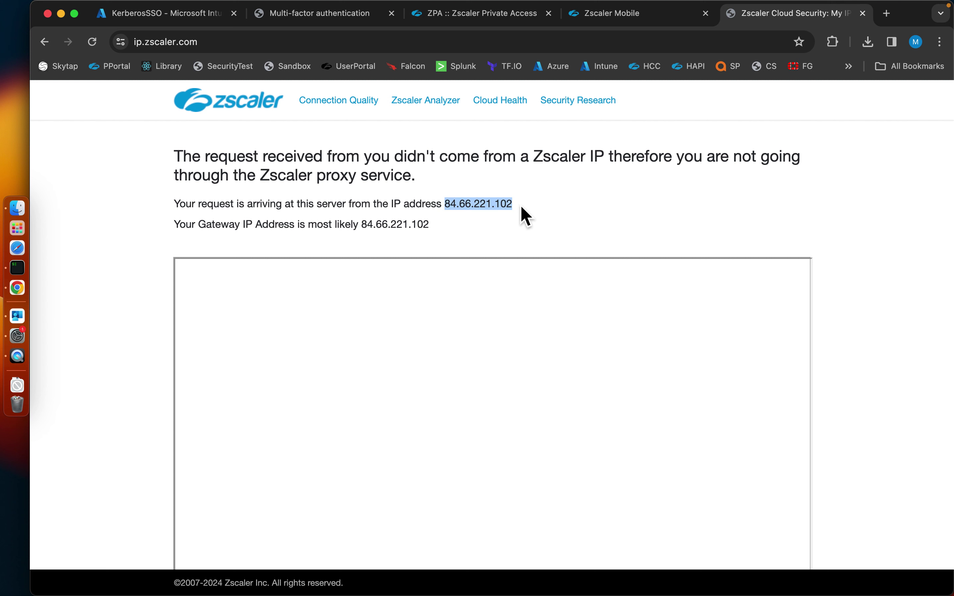
click(521, 206)
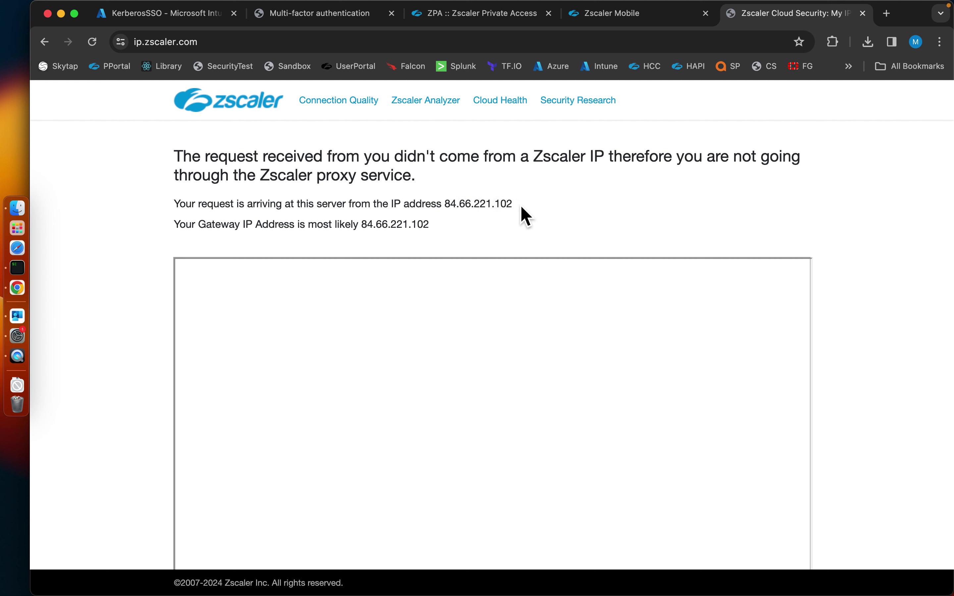
key(super+w)
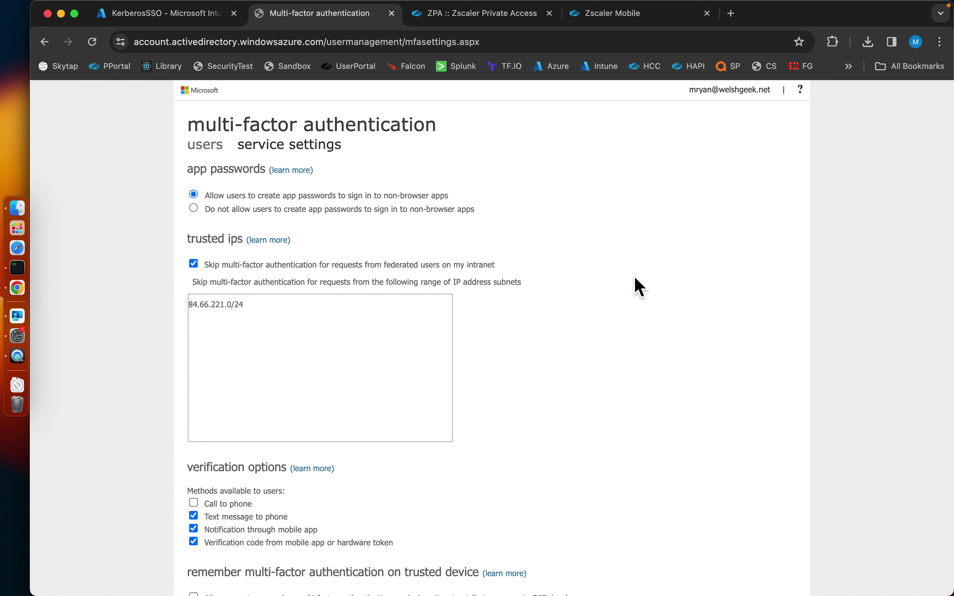
click(636, 17)
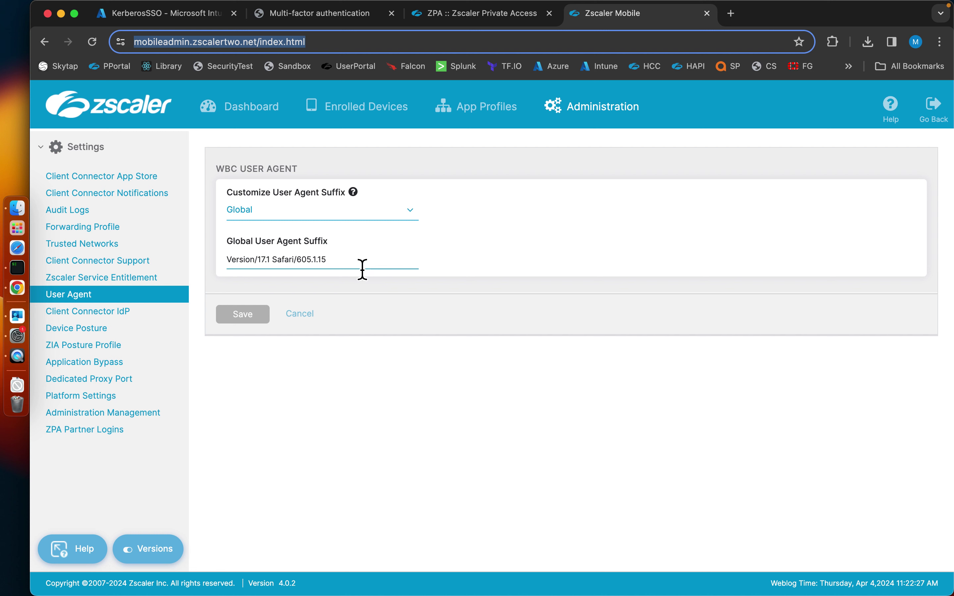
Leave the suffix as Version/17.1 Safari/605.1.15 and launch Zscaler Client Connector from Launchpad.
drag(362, 269, 266, 272)
key(Right)
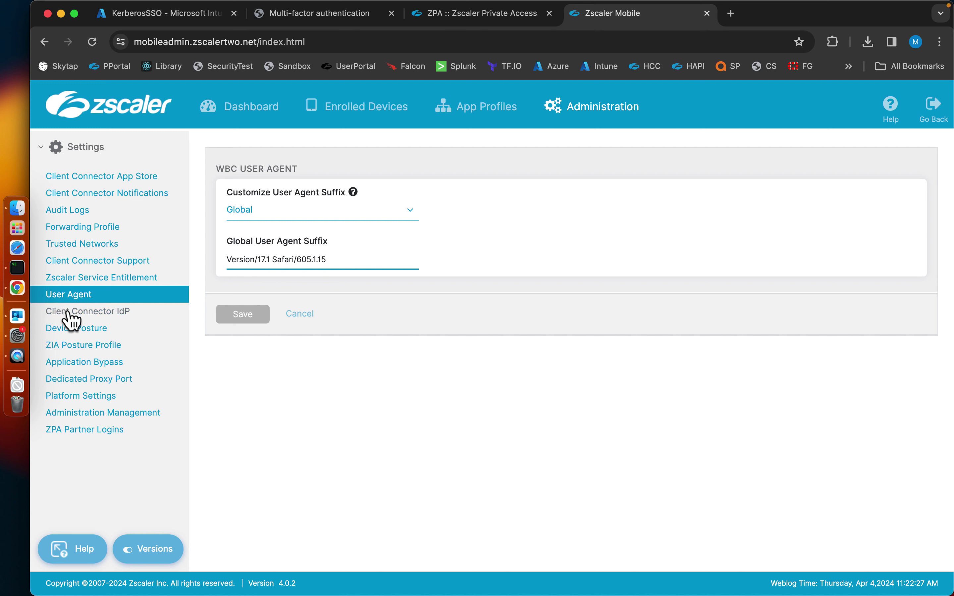
click(479, 362)
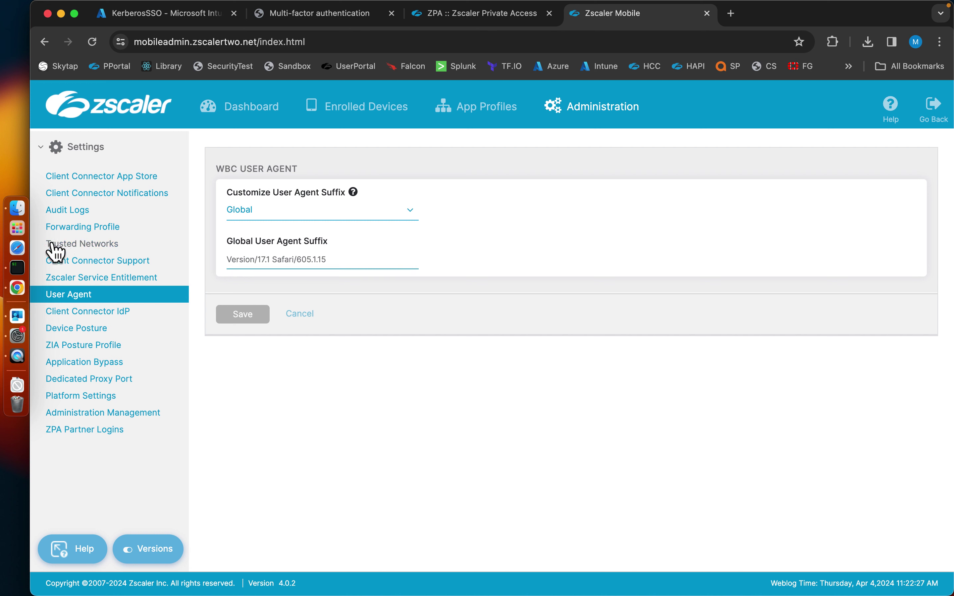
click(18, 228)
click(377, 193)
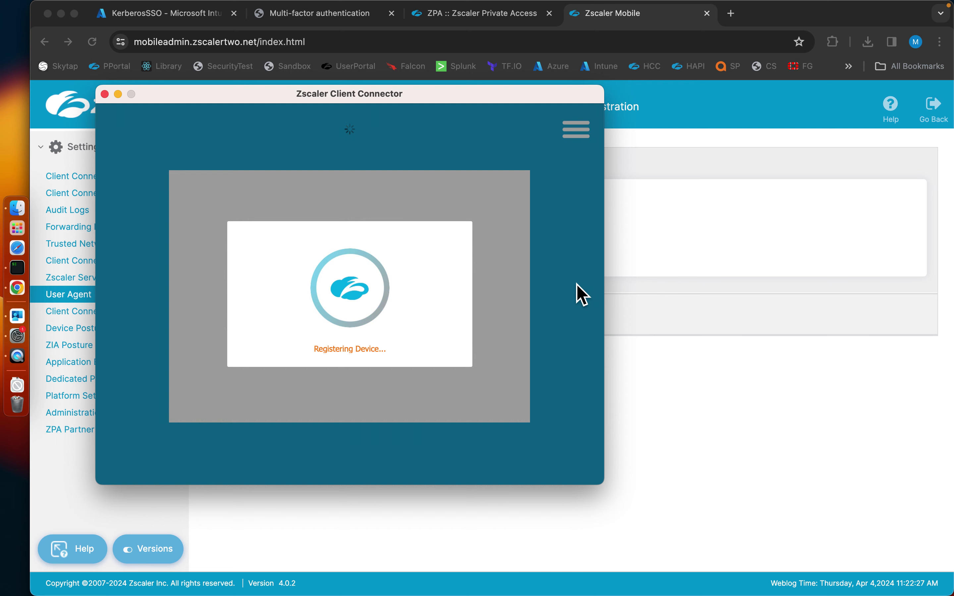
In the terminal, list Kerberos tickets with klist and select the new autologon service ticket principal.
key(super+Tab)
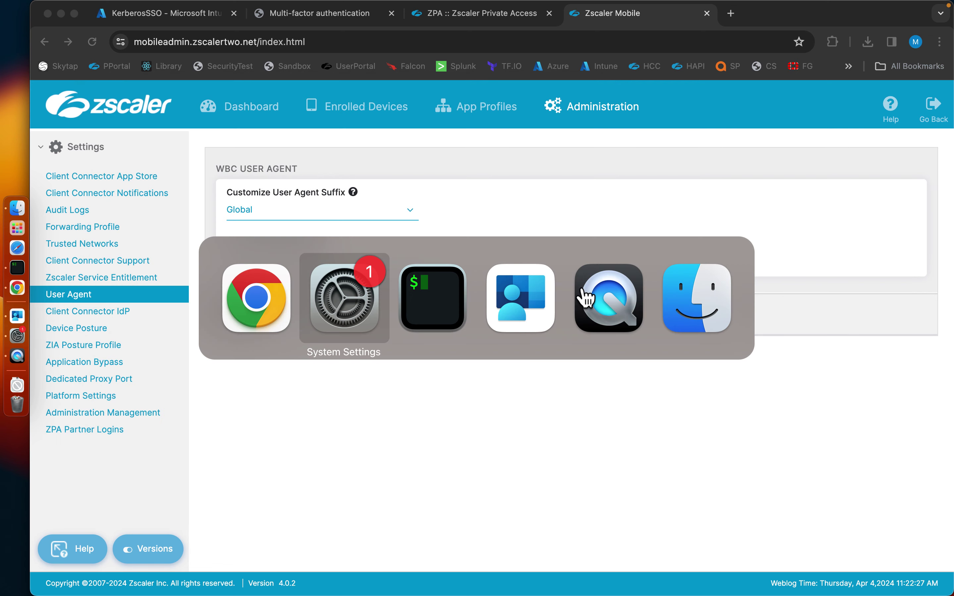
key(super+Tab)
text(klist)
key(Return)
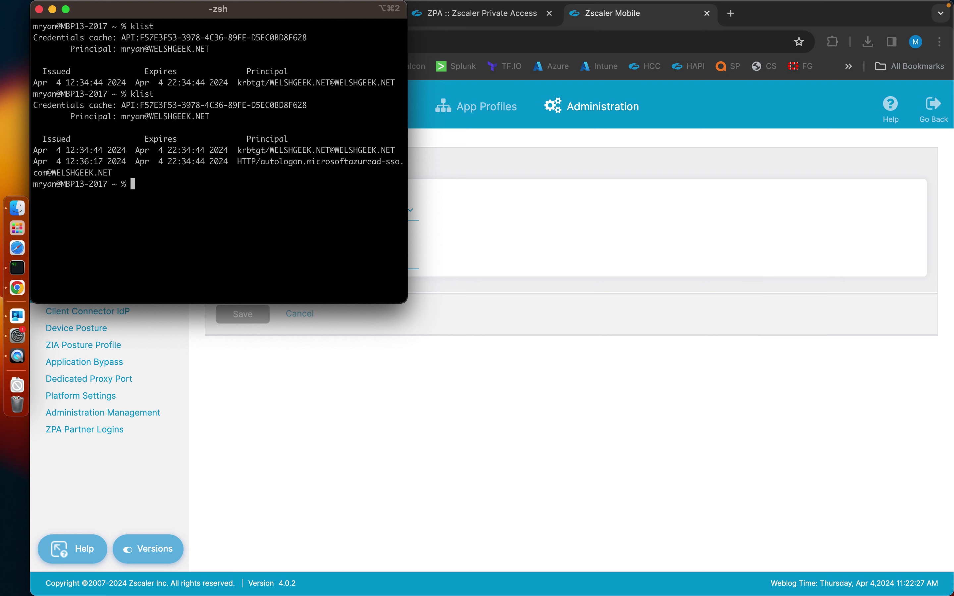
drag(238, 166, 256, 181)
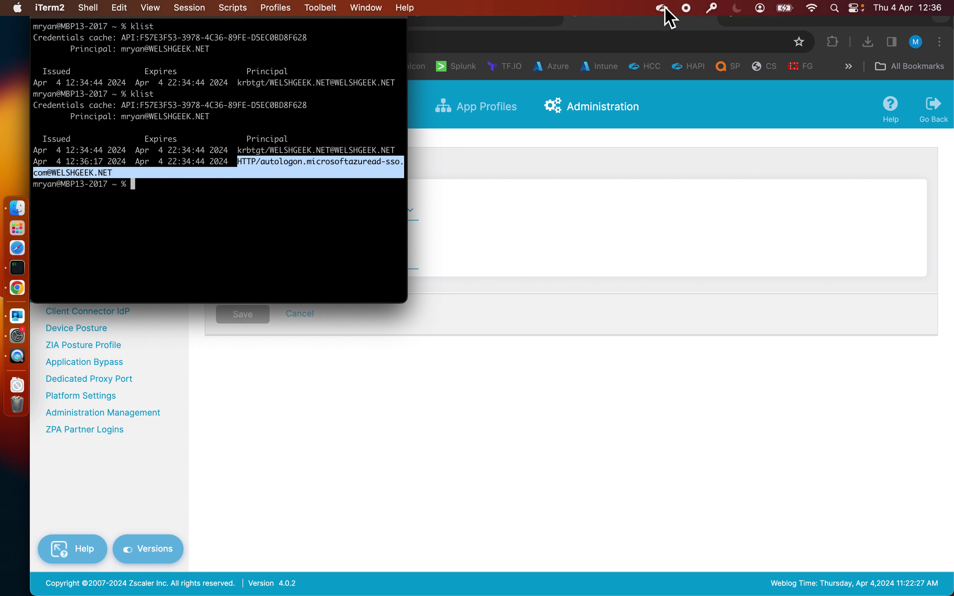
Log the user out of Zscaler Client Connector, then return to the User Agent settings page.
click(663, 8)
click(673, 30)
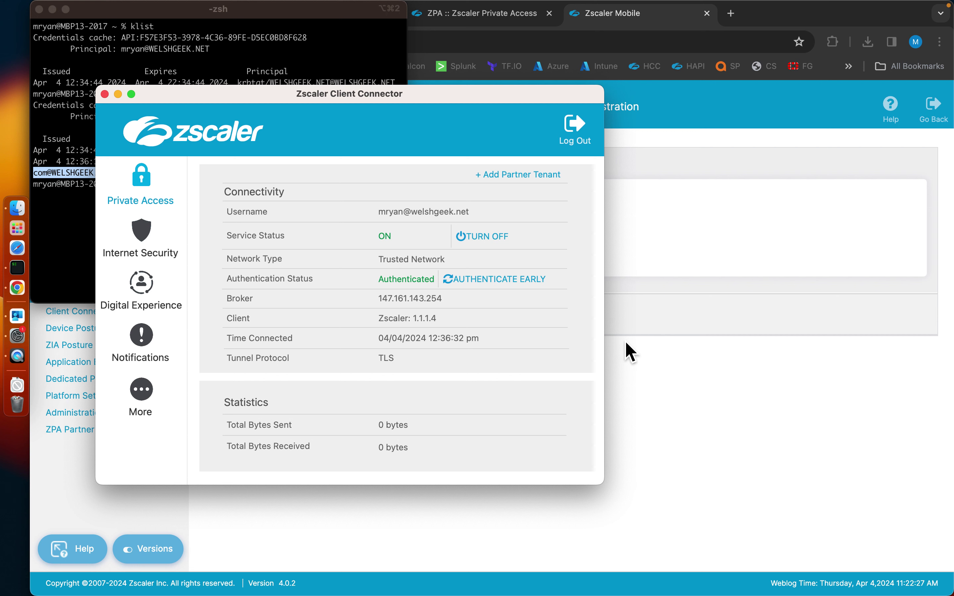
click(580, 132)
click(597, 212)
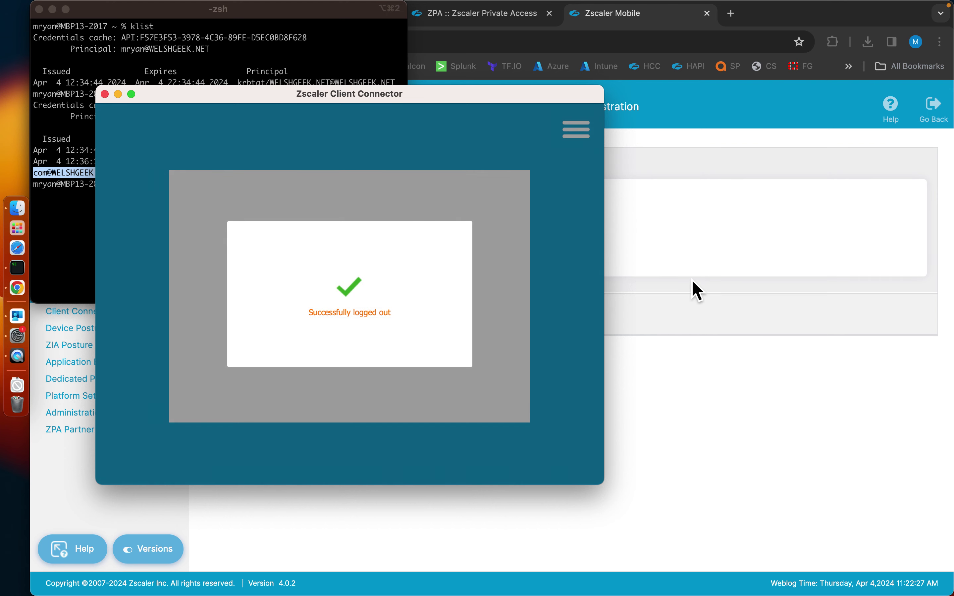
click(693, 287)
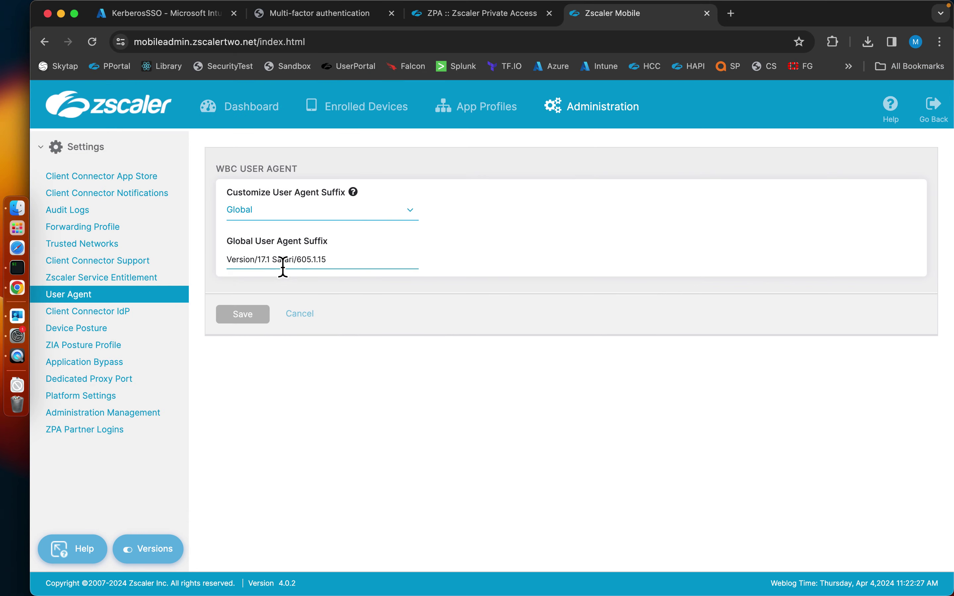
Clear the Global User Agent Suffix field and save.
click(335, 266)
key(super+a)
key(BackSpace)
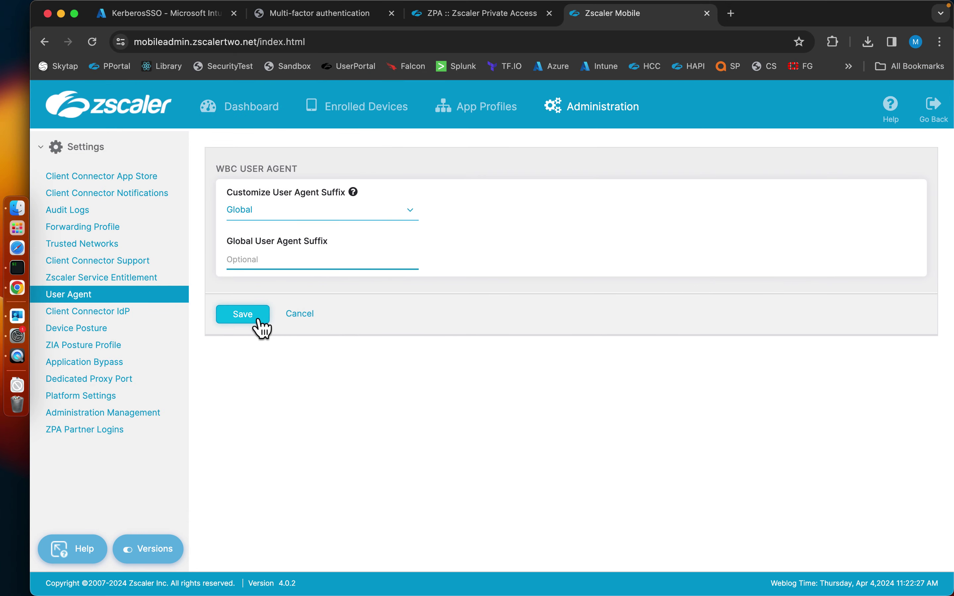
click(242, 314)
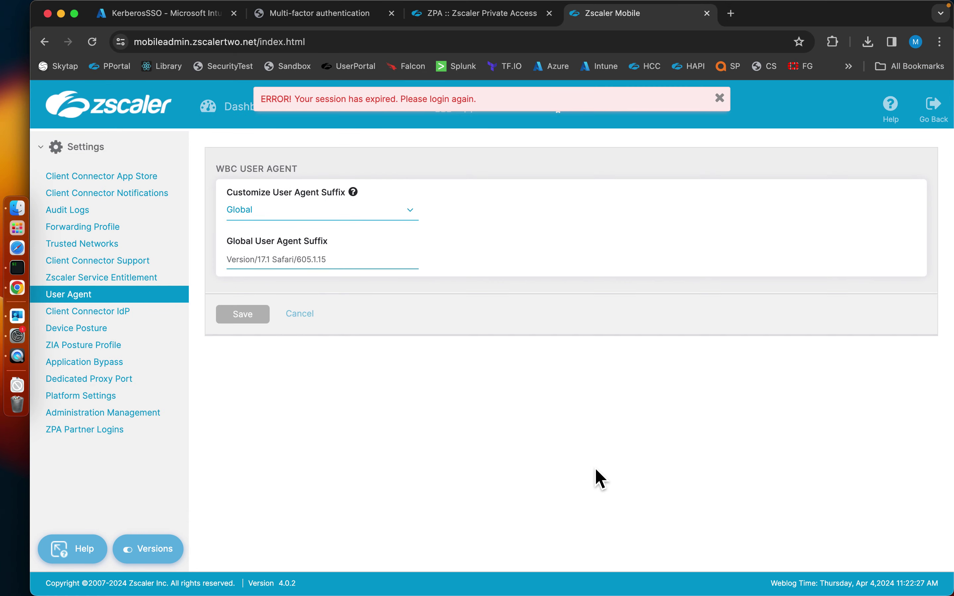
Close the expired Zscaler Mobile tab and sign in to the ZPA admin portal with the admin e-mail and password.
click(707, 13)
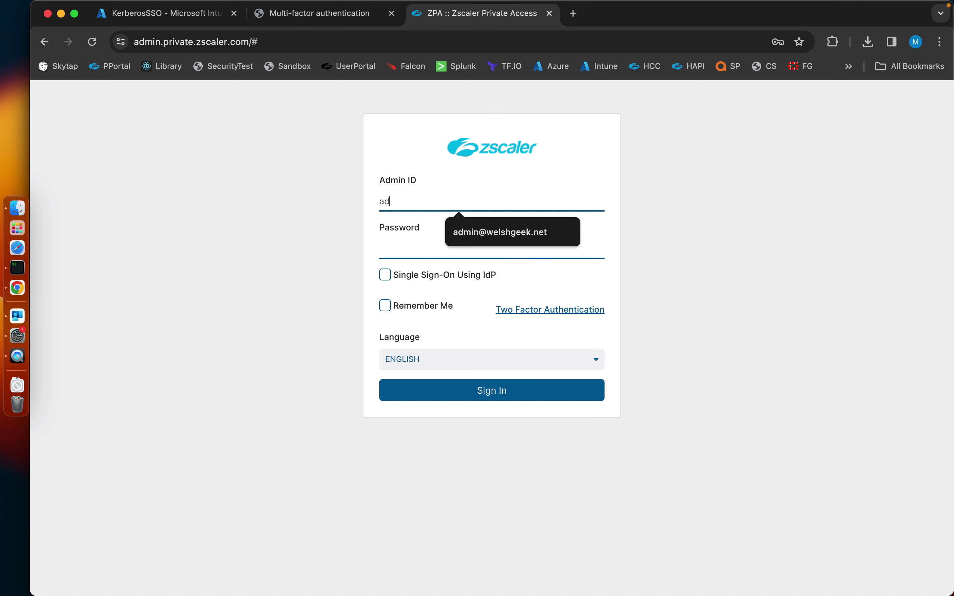
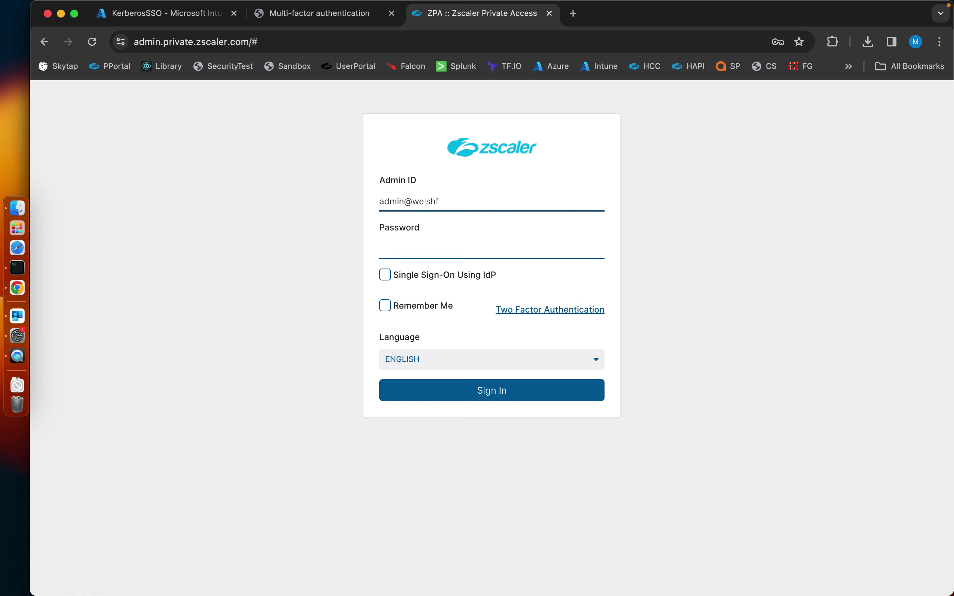
key(Tab)
text(••)
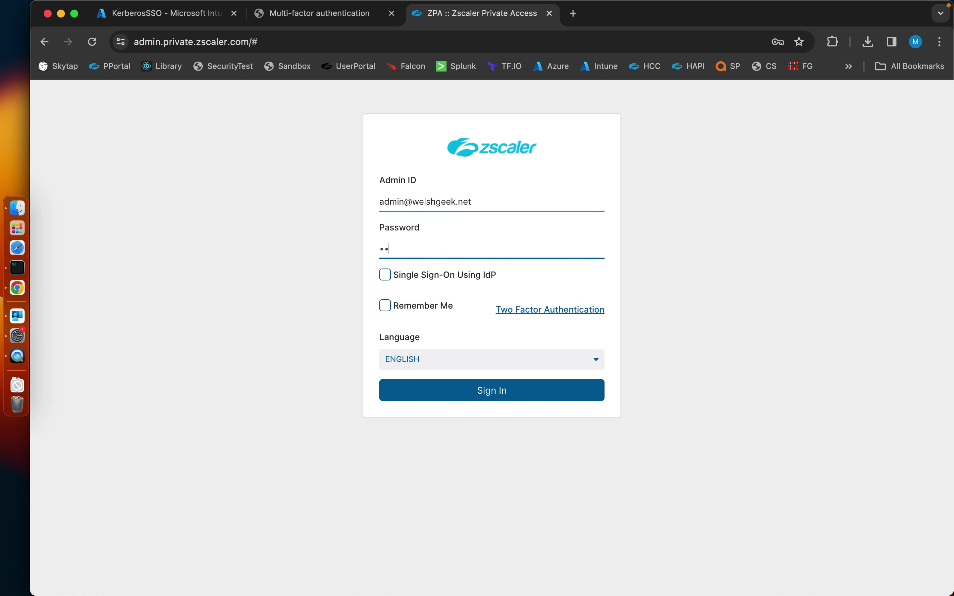
text(•••••••••)
key(Return)
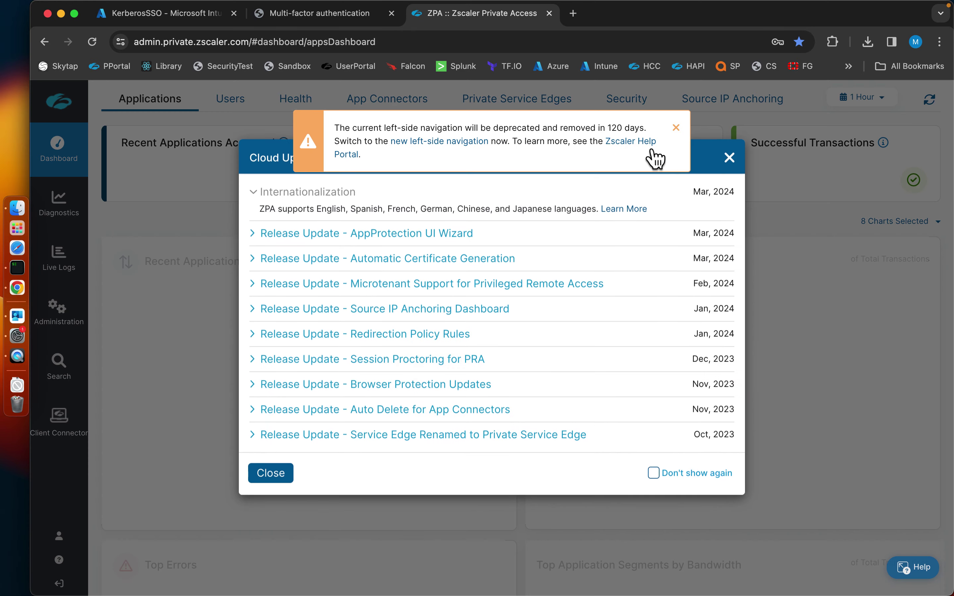
Dismiss the navigation deprecation and cloud updates notices, then open the Client Connector portal.
click(674, 130)
click(291, 481)
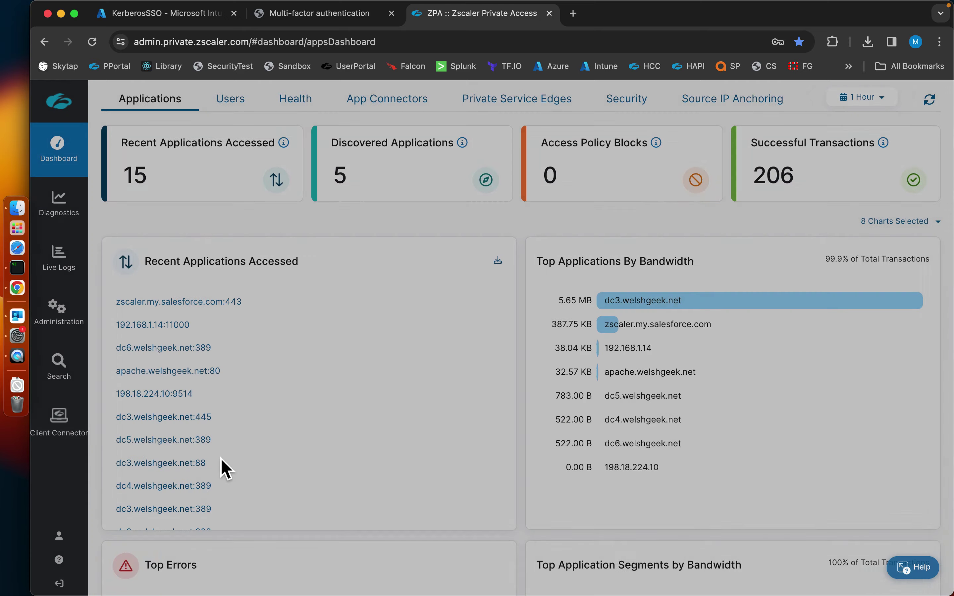
click(73, 422)
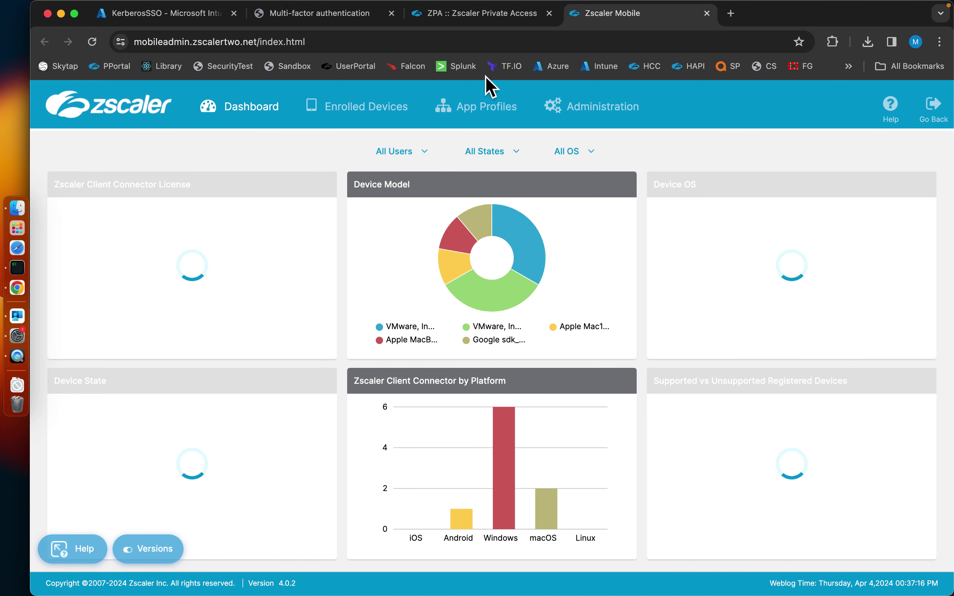
Under Administration > Platform > User Agent, empty the Global User Agent Suffix and save.
click(573, 113)
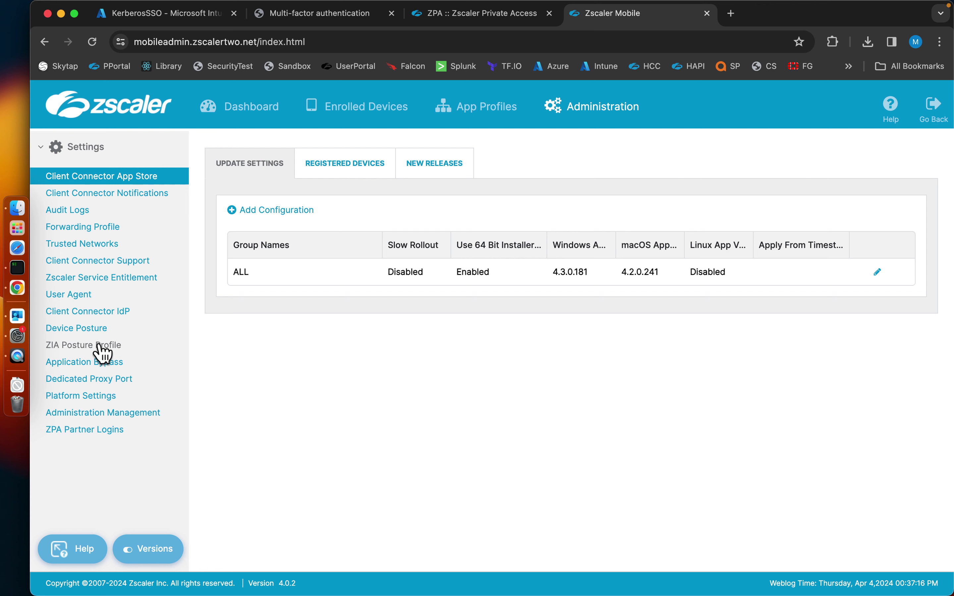
click(114, 401)
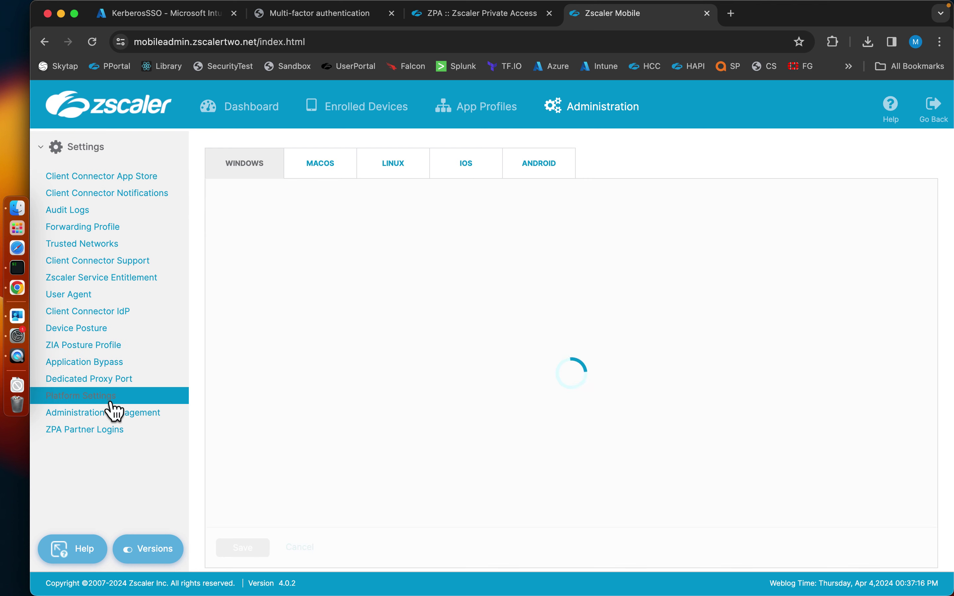
click(87, 298)
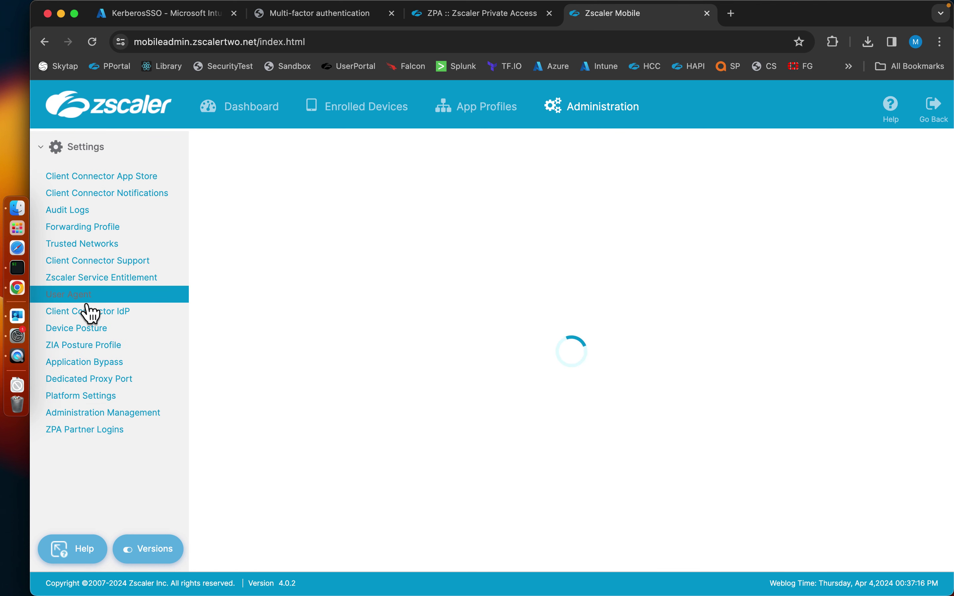
triple_click(279, 268)
key(super+c)
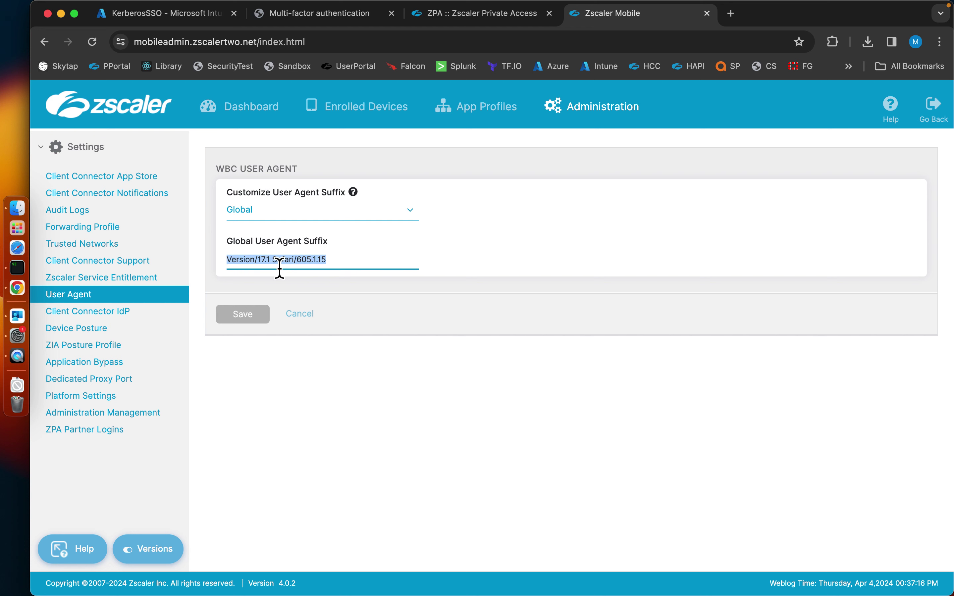
key(BackSpace)
click(244, 314)
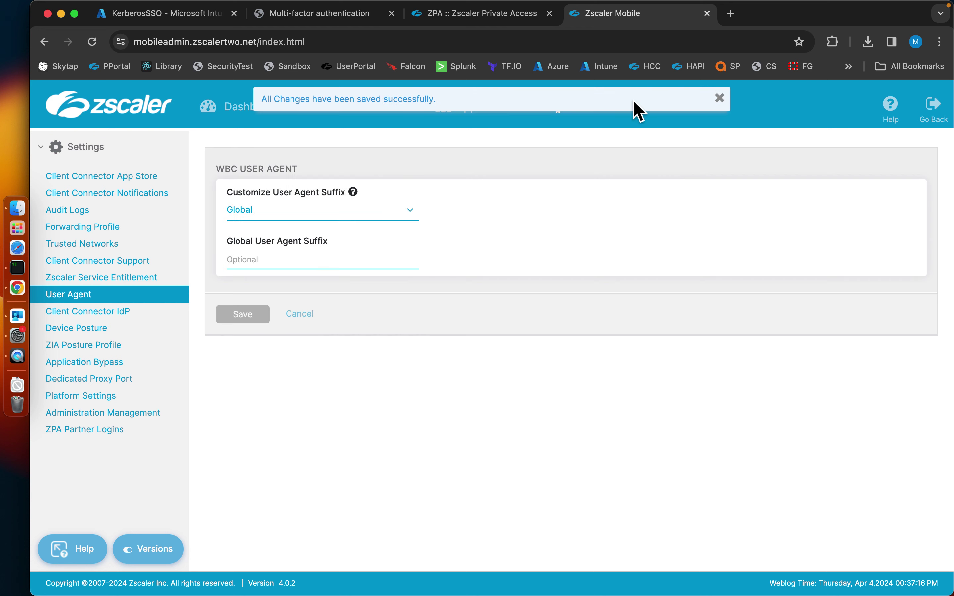
Start a Zscaler Client Connector login, then back out of the Microsoft sign-in page.
click(662, 8)
click(581, 126)
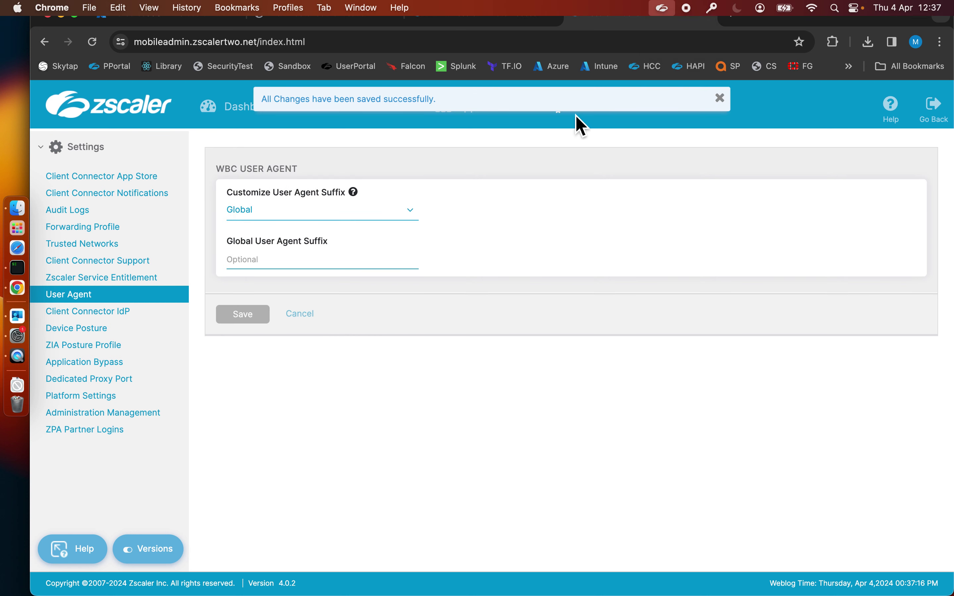
click(357, 334)
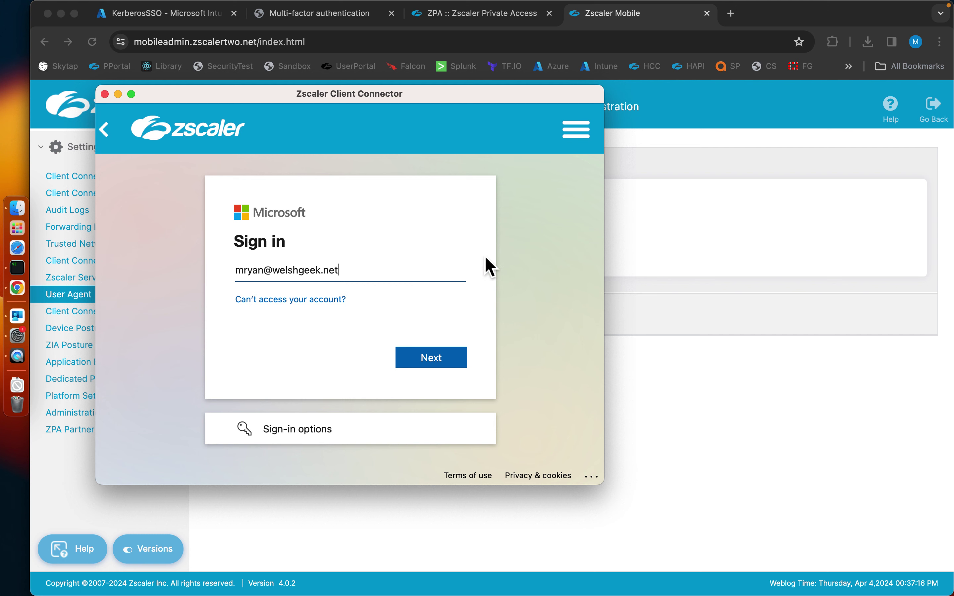
click(108, 138)
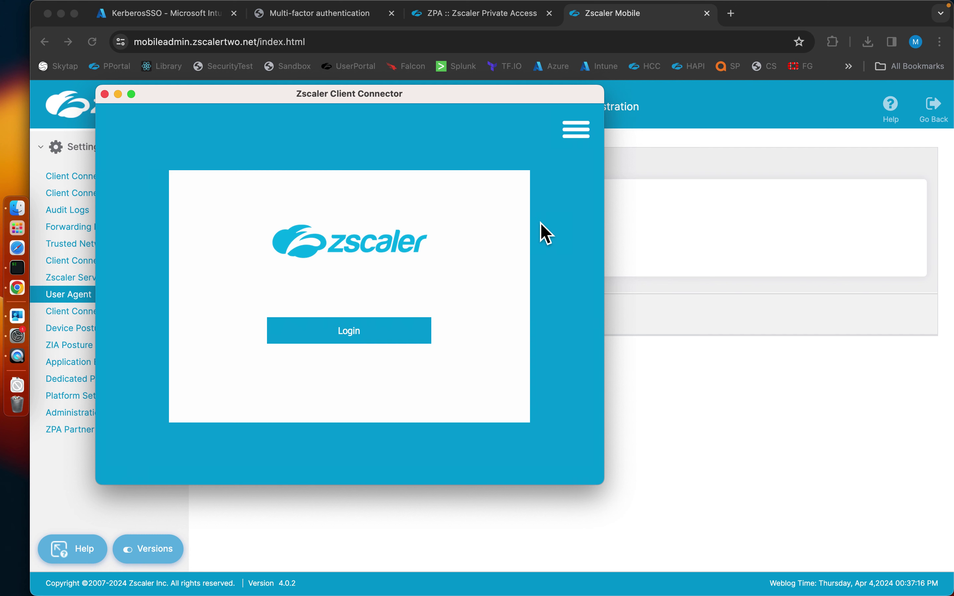
Paste Version/17.1 Safari/605.1.15 back into the Global User Agent Suffix and save.
click(650, 261)
click(412, 265)
key(super+v)
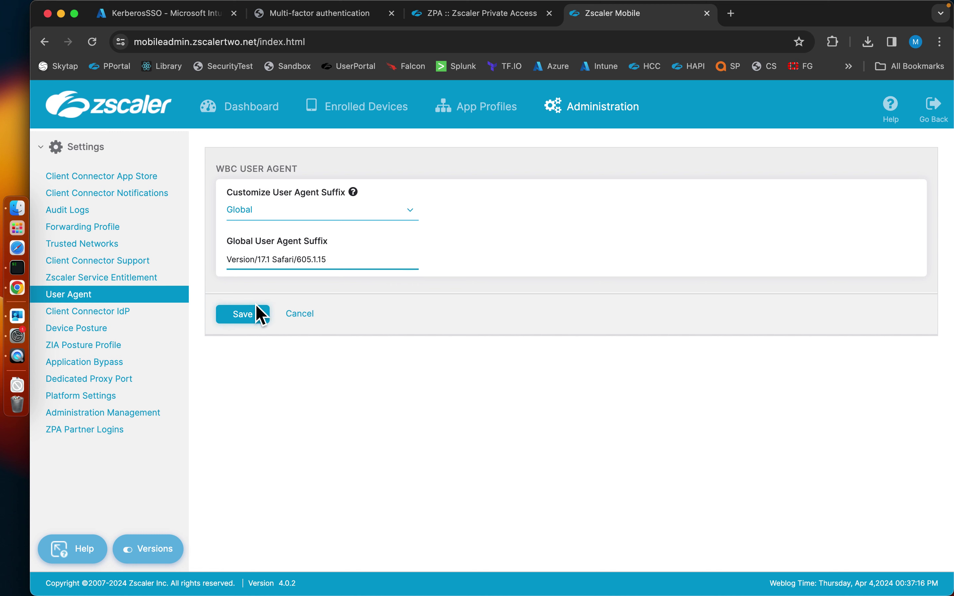
click(259, 315)
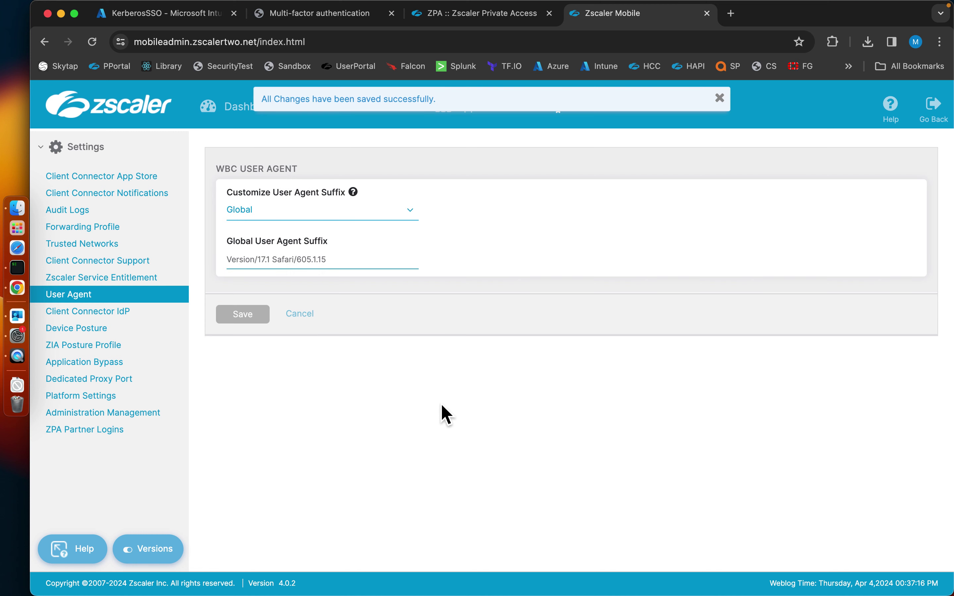
Log Zscaler Client Connector back in from its menu-bar icon.
key(super+Tab)
click(586, 264)
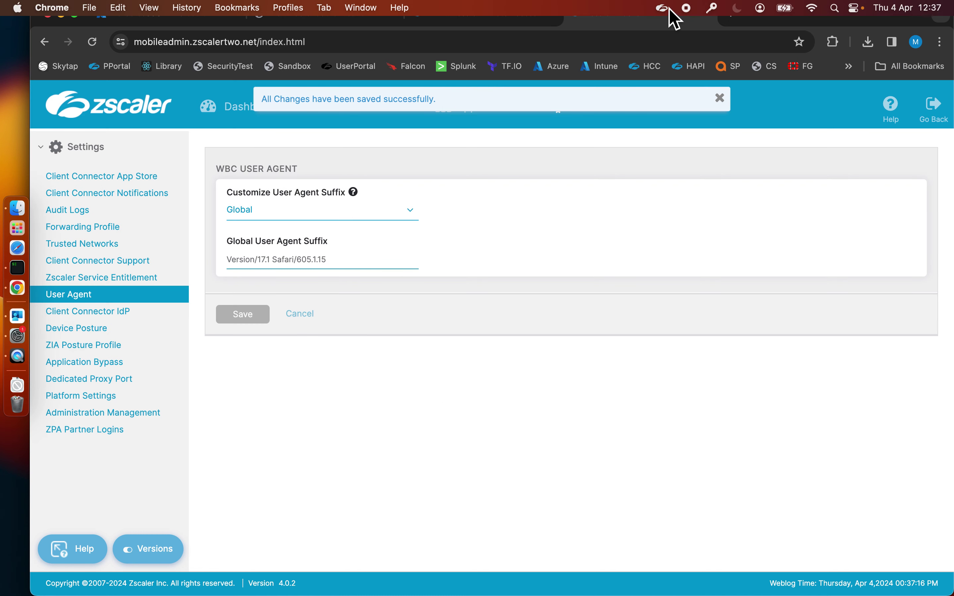
click(666, 8)
click(670, 27)
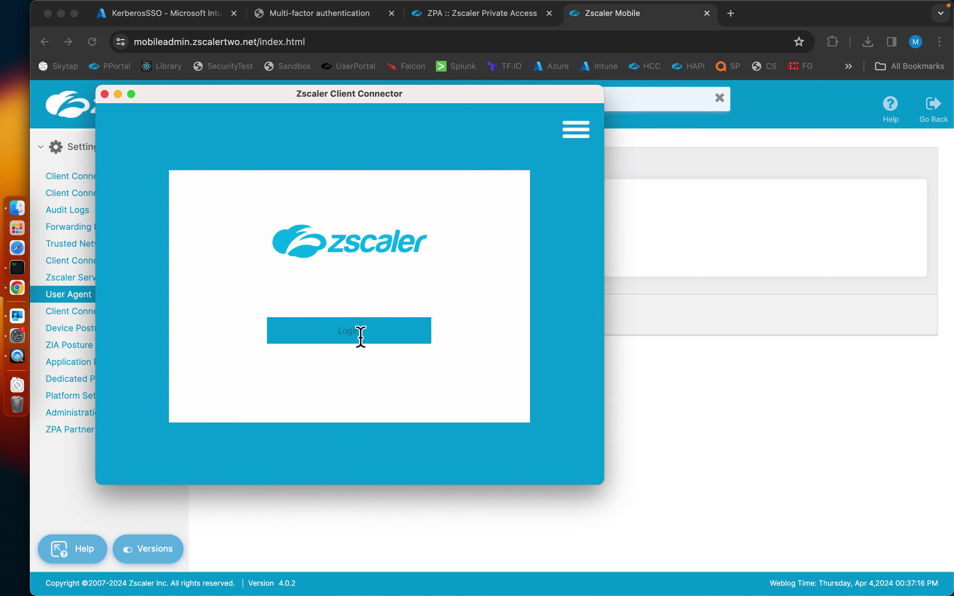
click(360, 333)
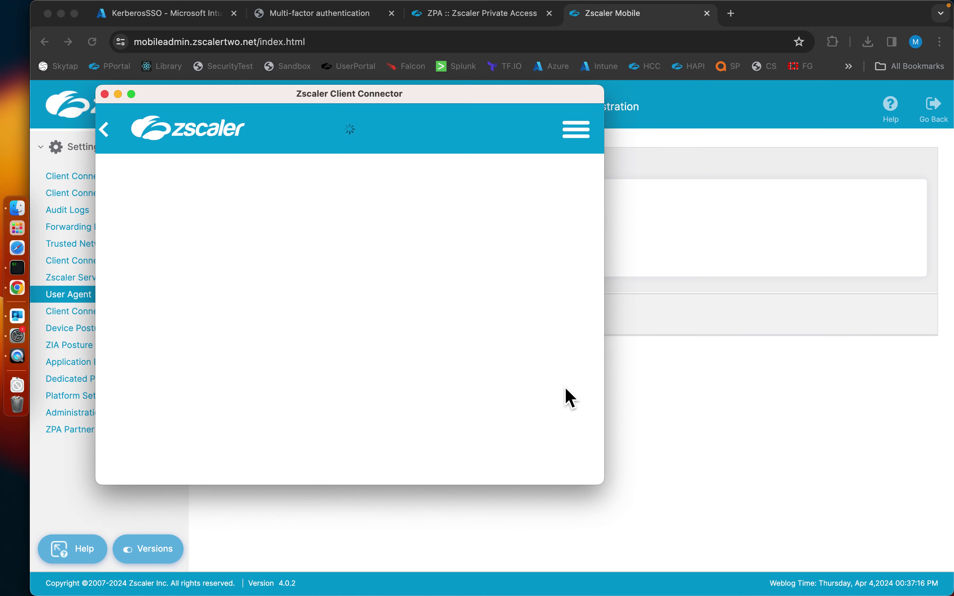